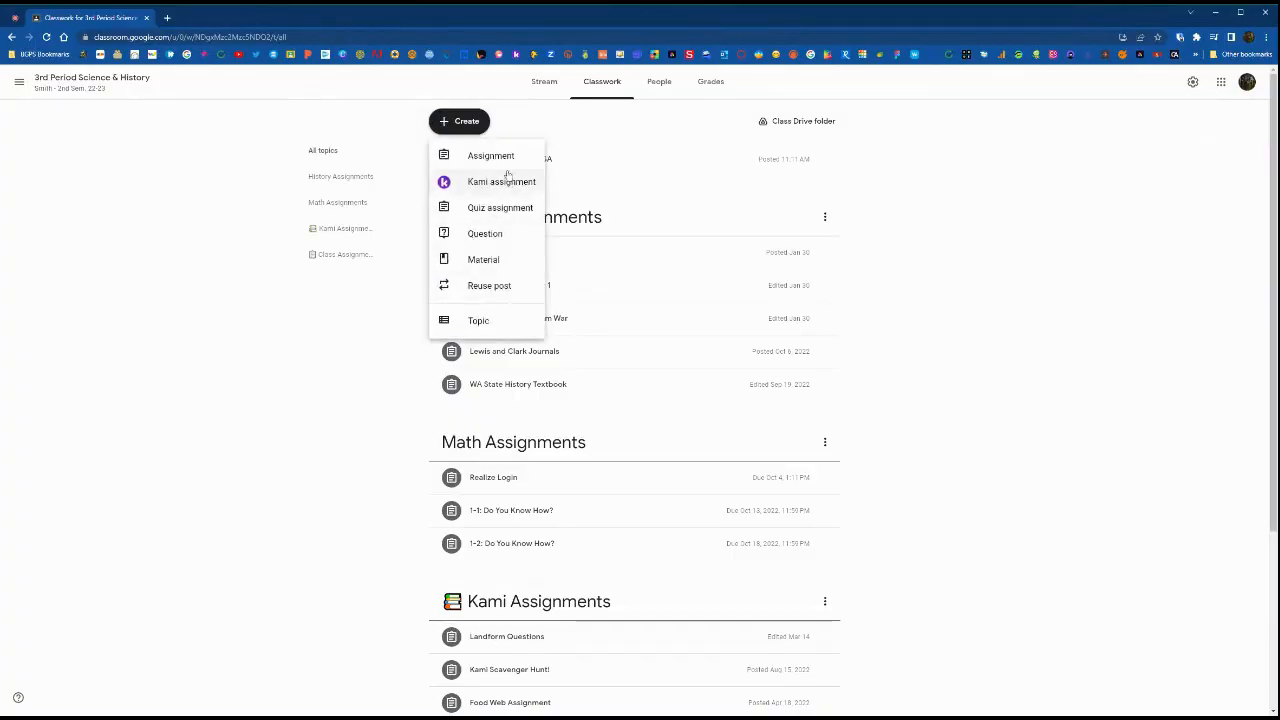
Step: Start a new assignment in the 3rd Period Science & History class from Classwork
click(505, 158)
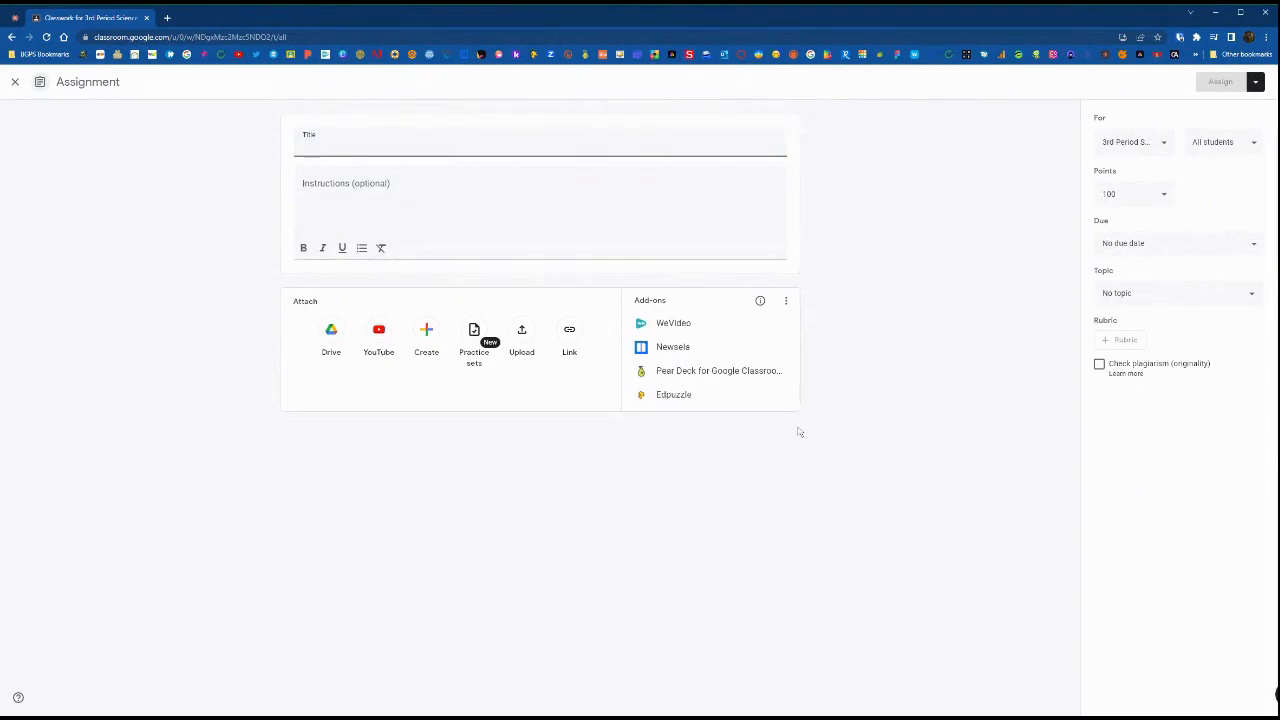
mouse_move(712, 371)
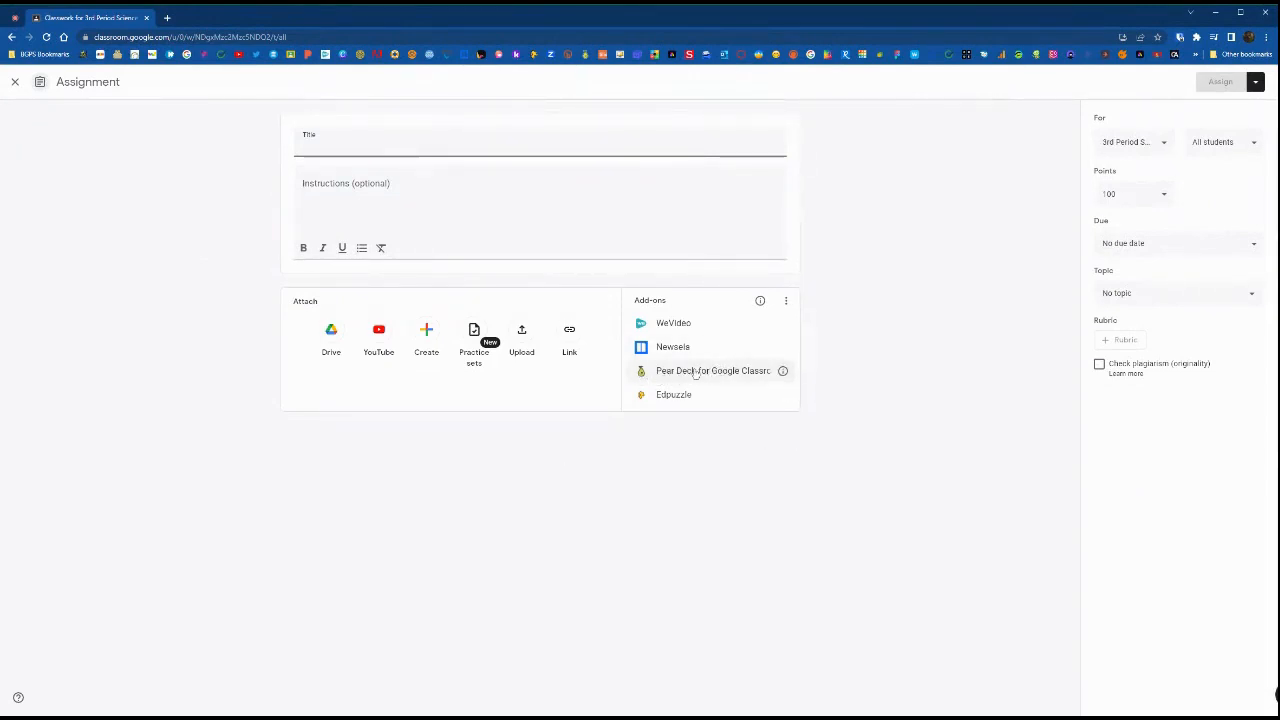
Step: Attach a Pear Deck lesson chosen from Drive, reaching the Student-Paced Mode notice
click(695, 372)
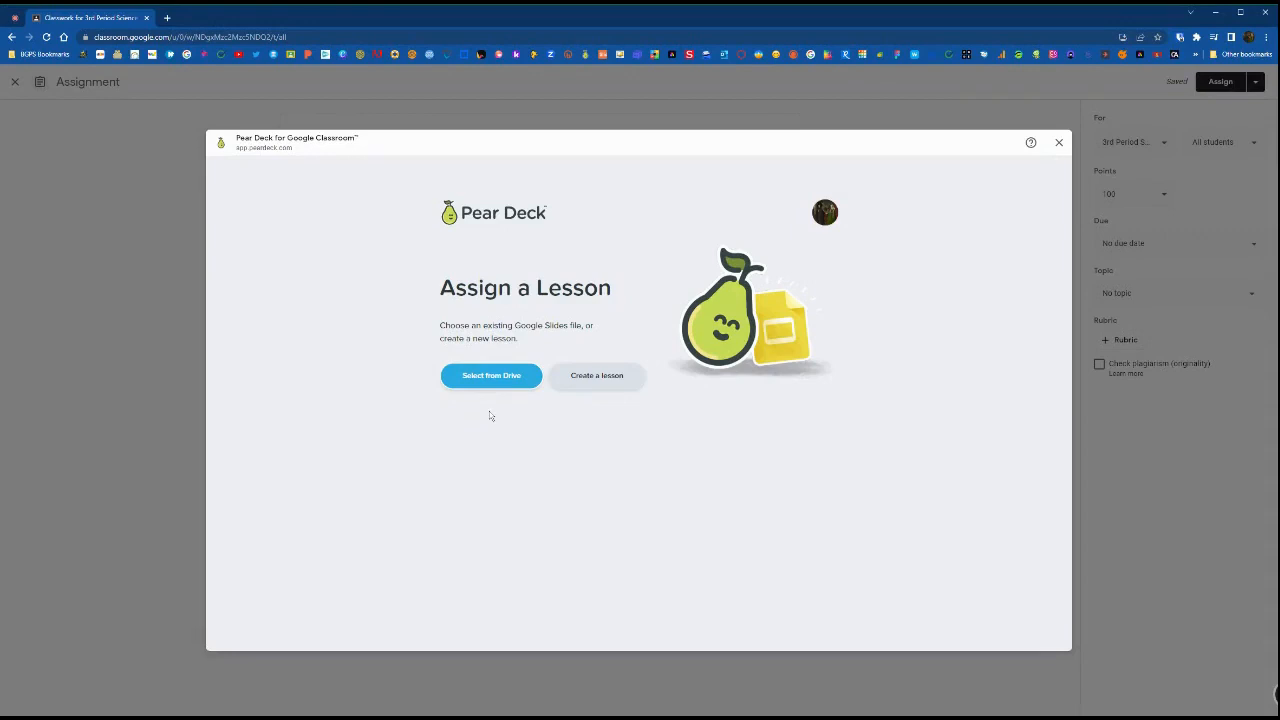
click(504, 384)
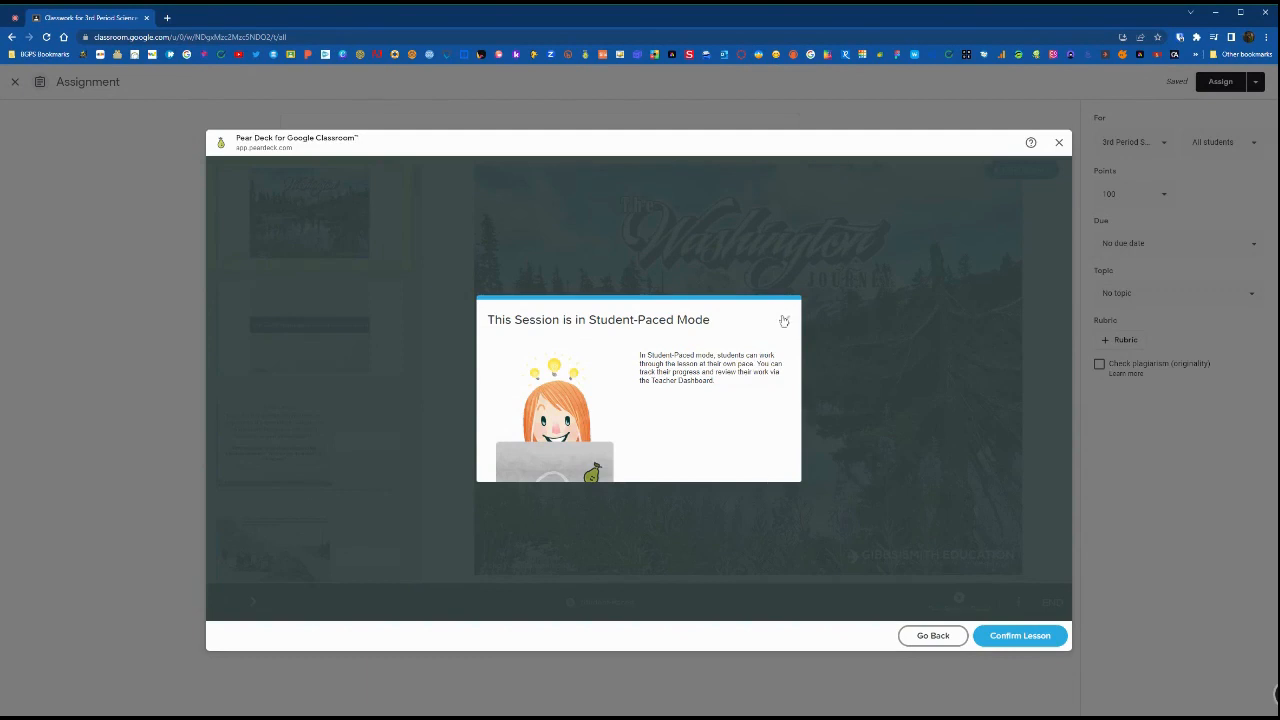
Step: Confirm the WA Journey Chapter 5 lesson and set the assignment to 20 points
click(1018, 642)
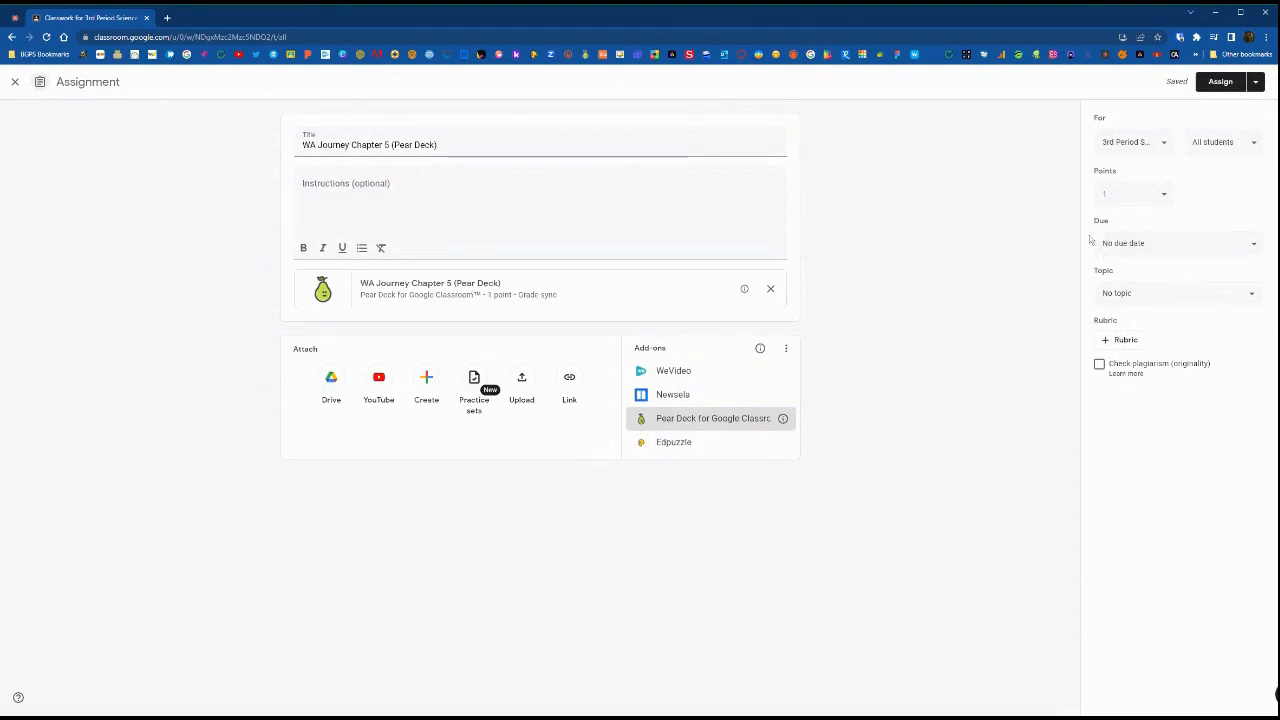
click(1161, 197)
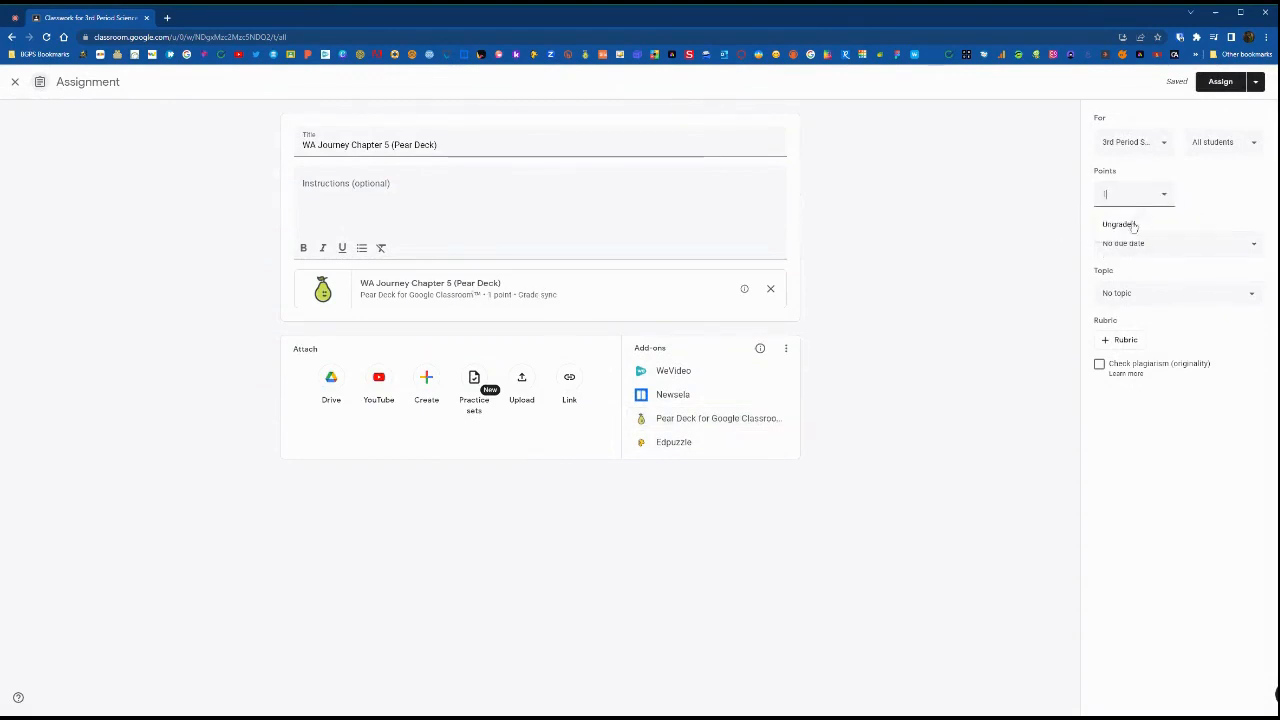
key(Escape)
text(20)
click(1011, 199)
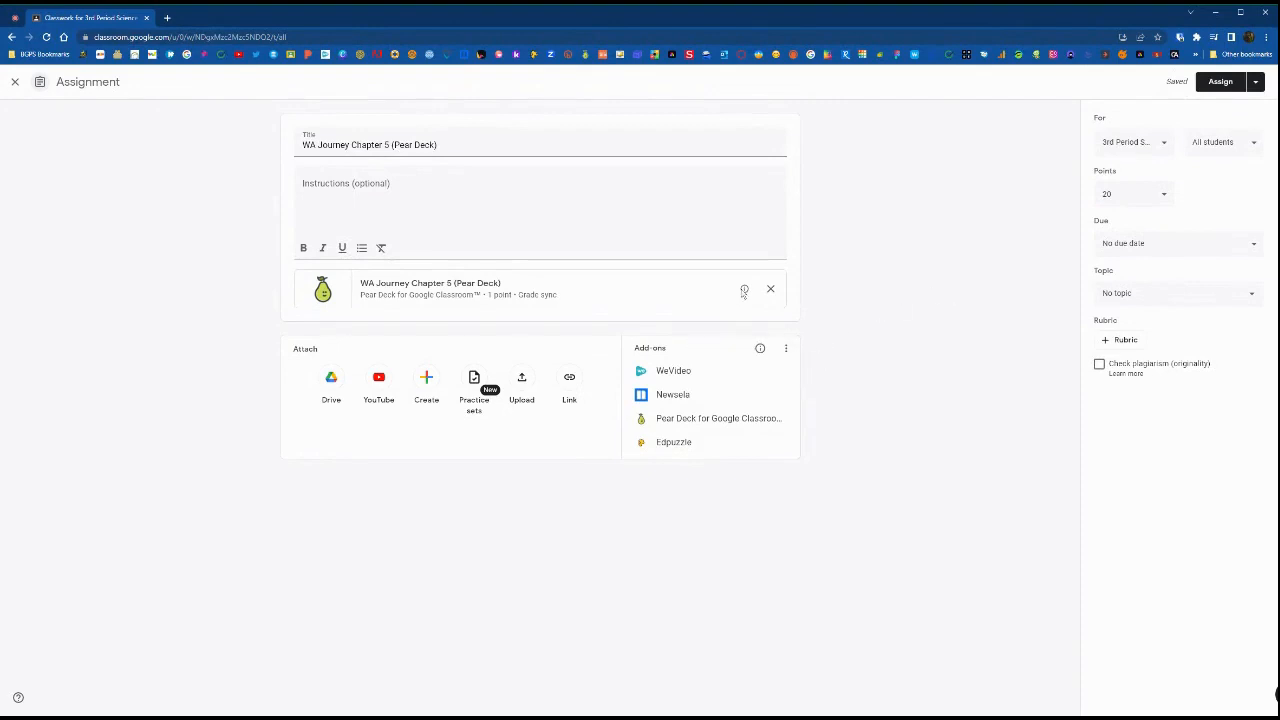
mouse_move(783, 418)
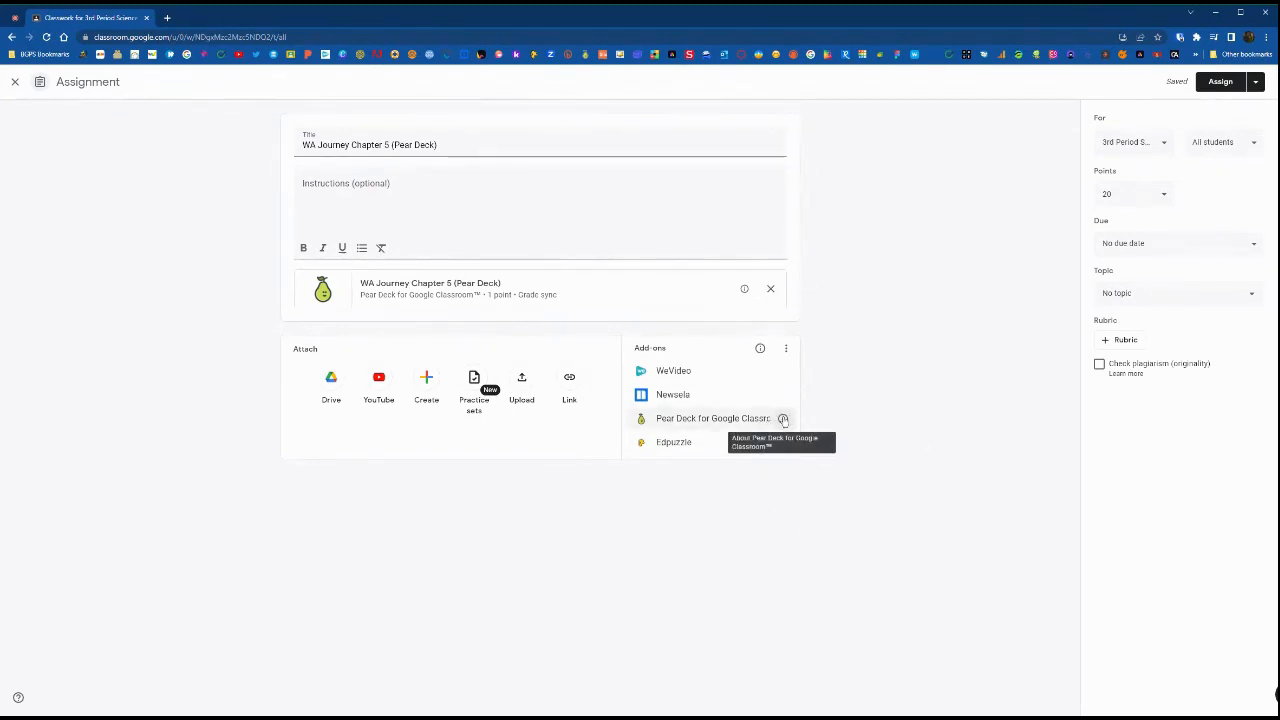
click(783, 419)
scroll(641, 459, down, 1)
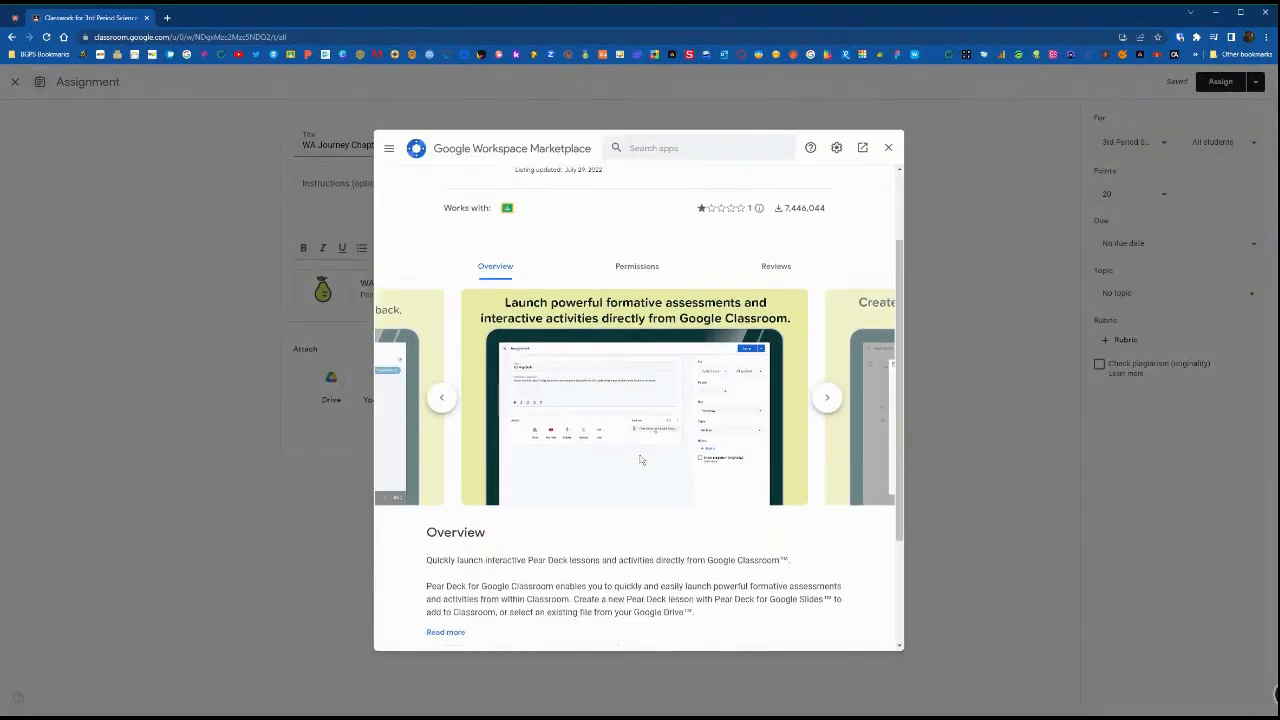
click(827, 399)
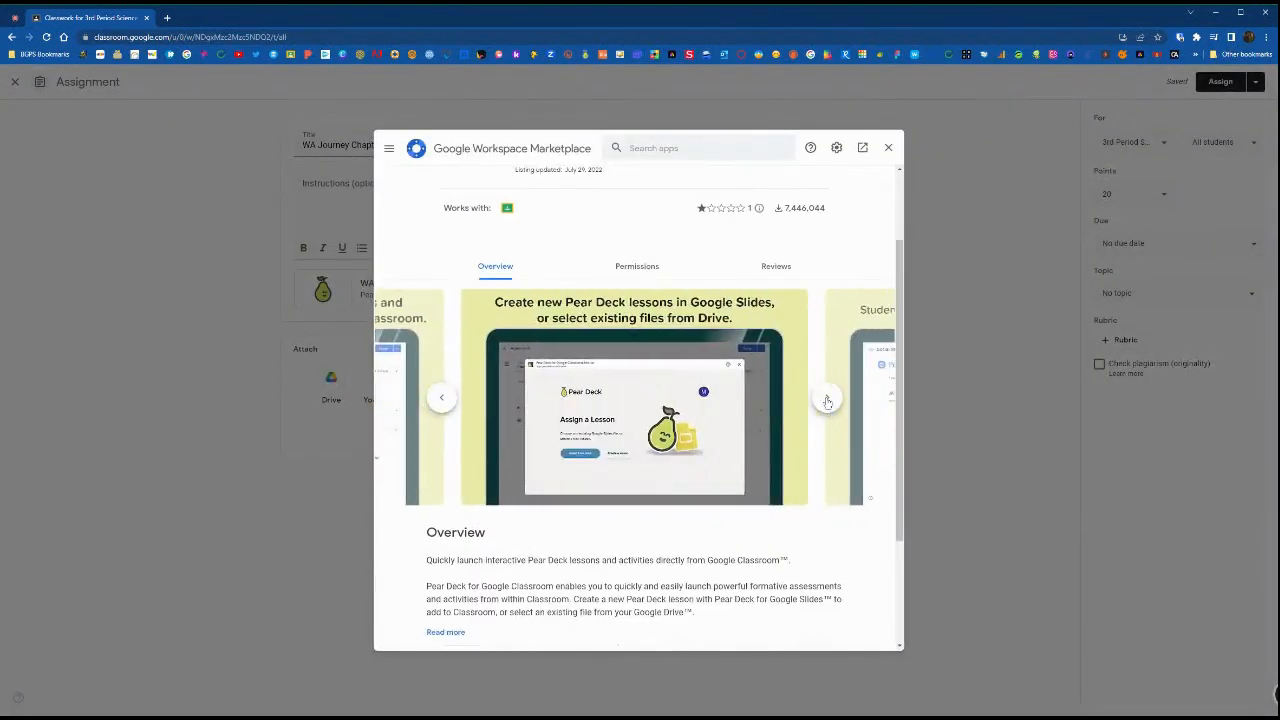
click(827, 399)
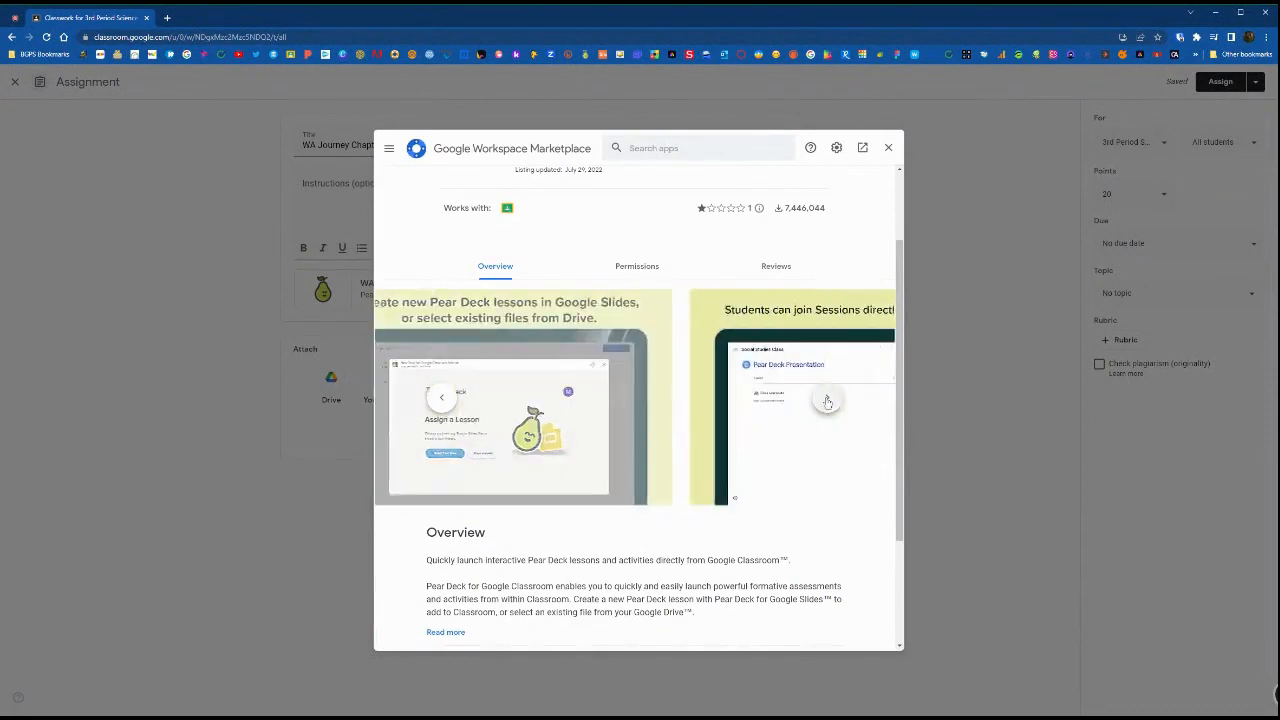
click(827, 399)
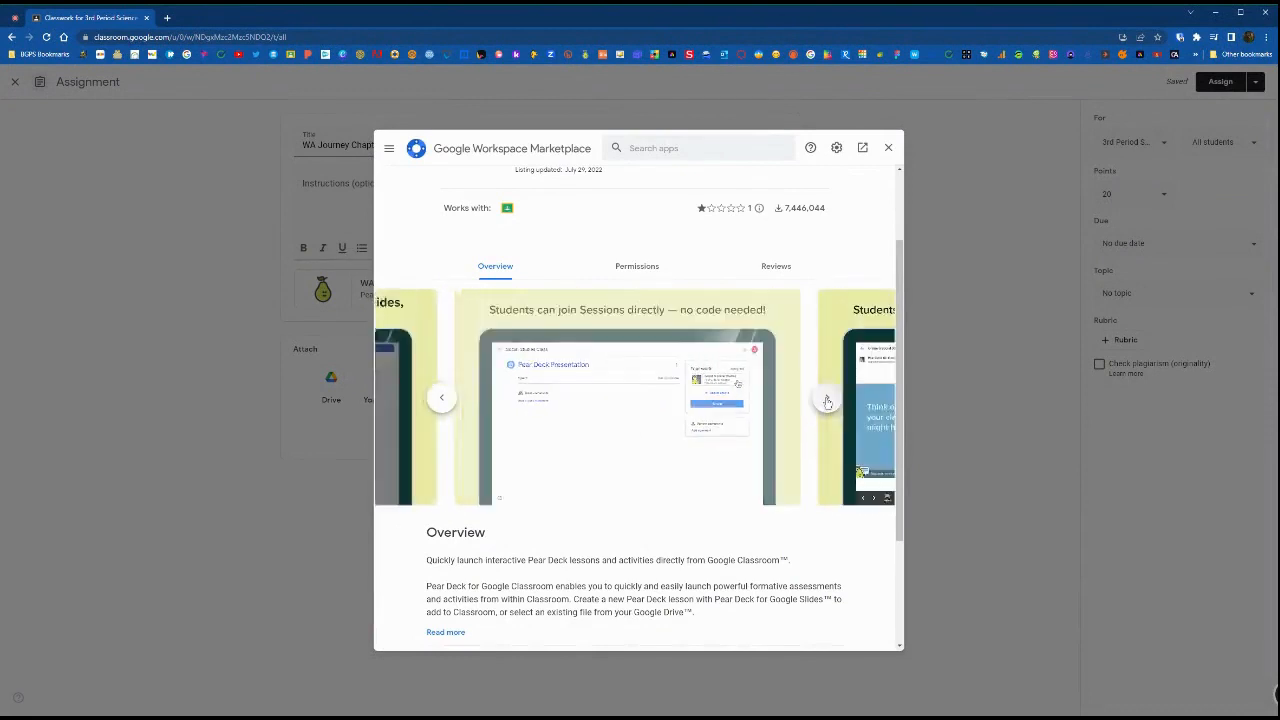
click(827, 399)
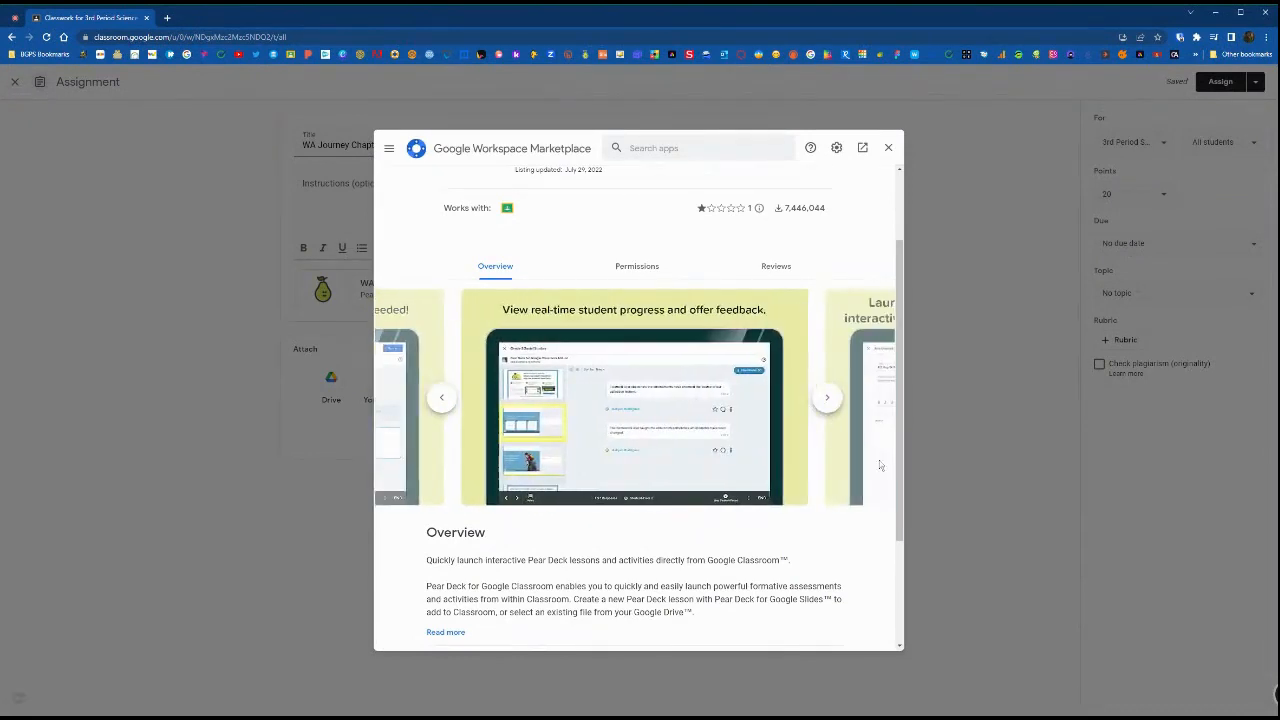
click(889, 148)
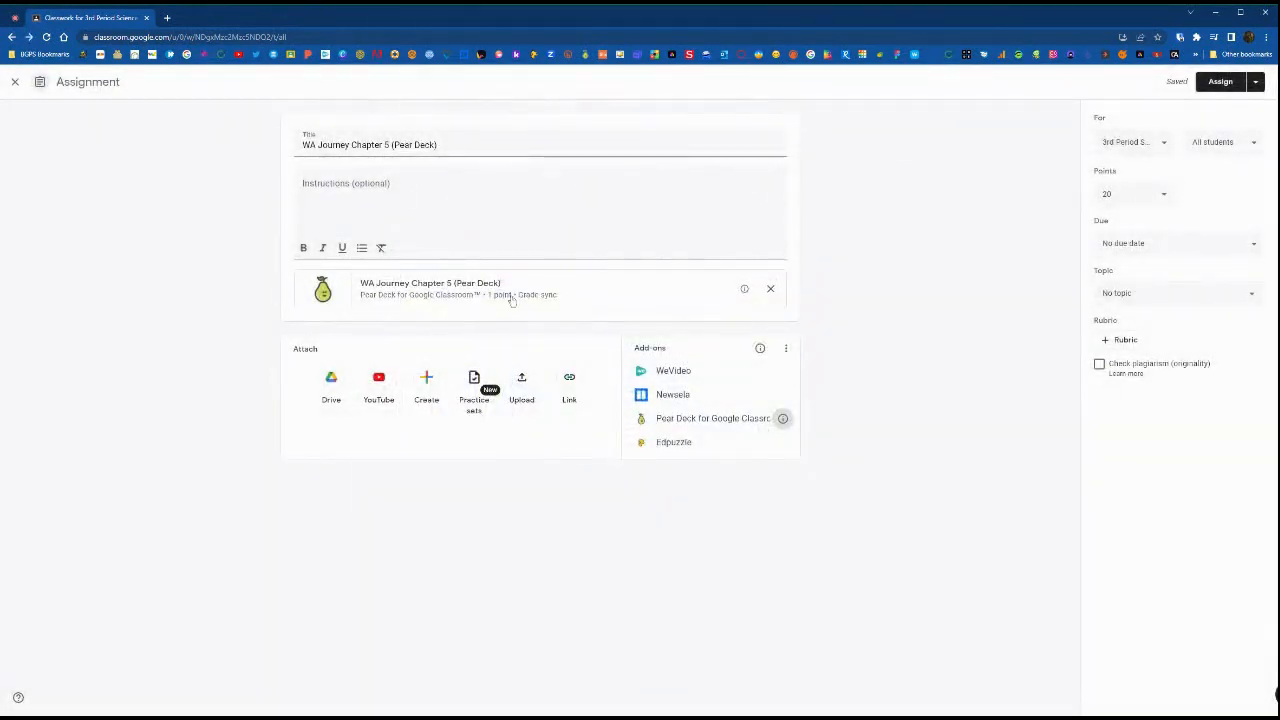
Step: Add four bulleted student instructions and post the assignment to the class
click(450, 200)
text(Click on the link)
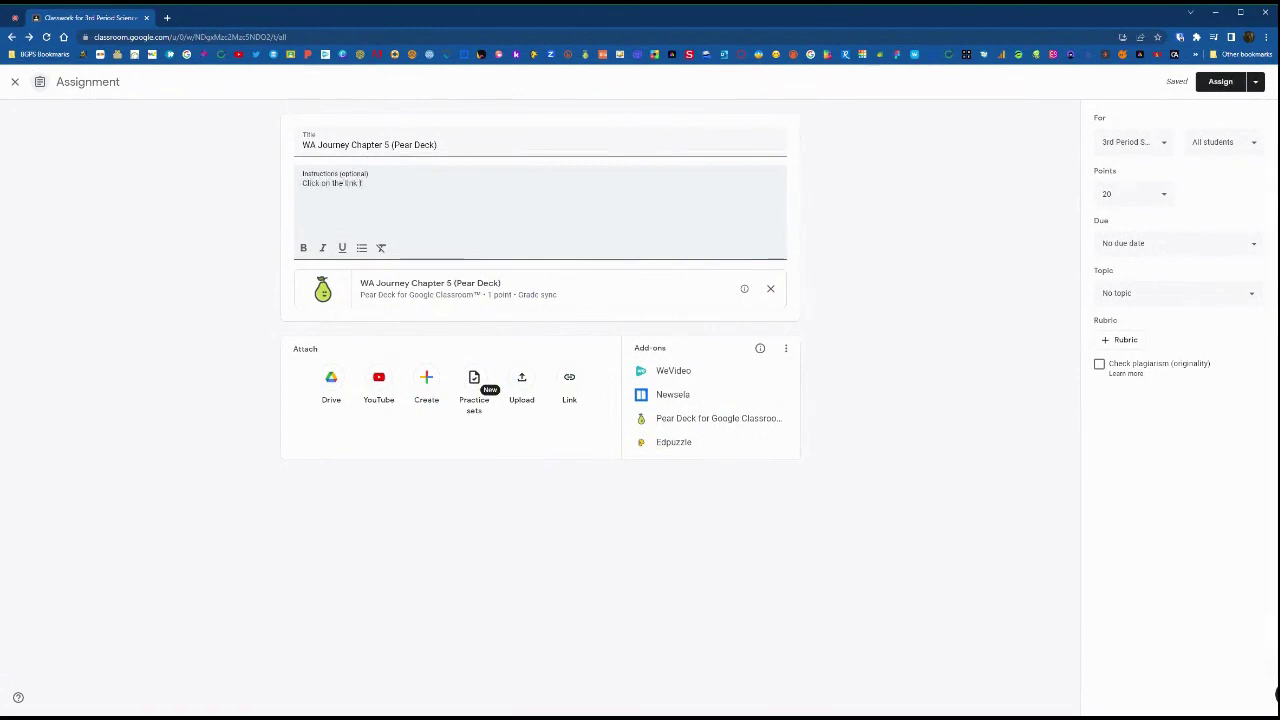
text(to join )
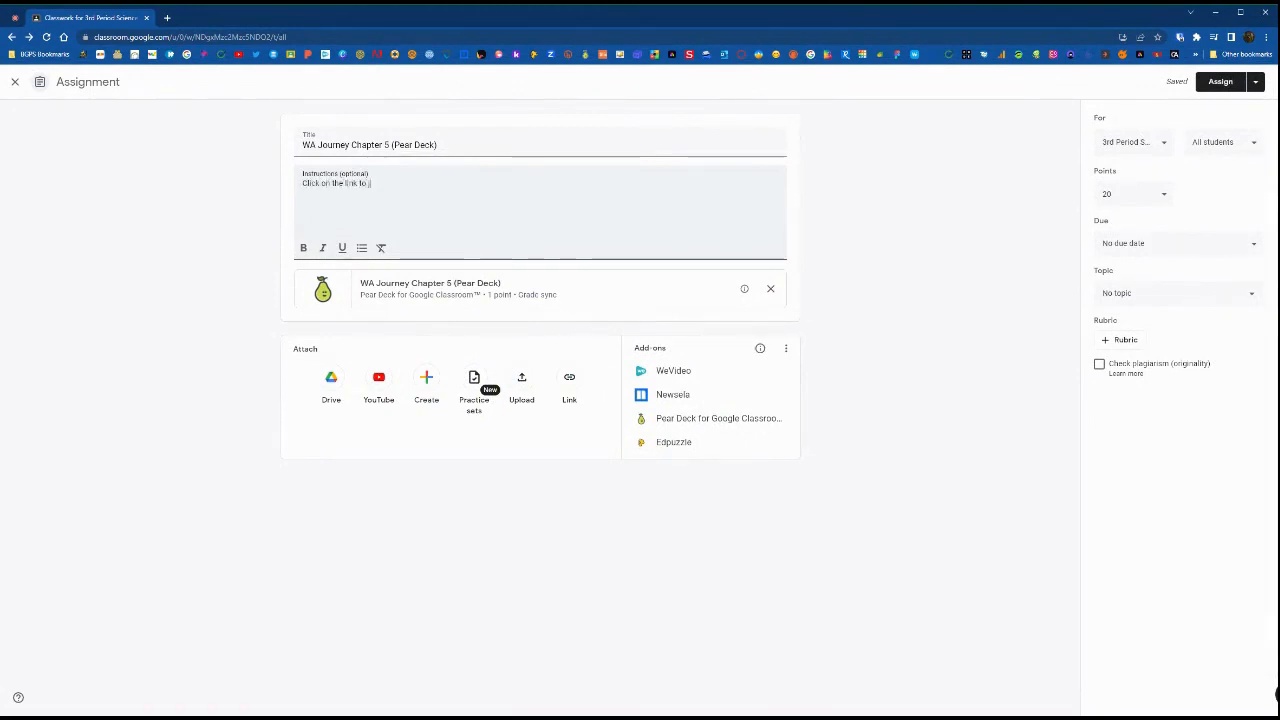
text(the Pear Deck)
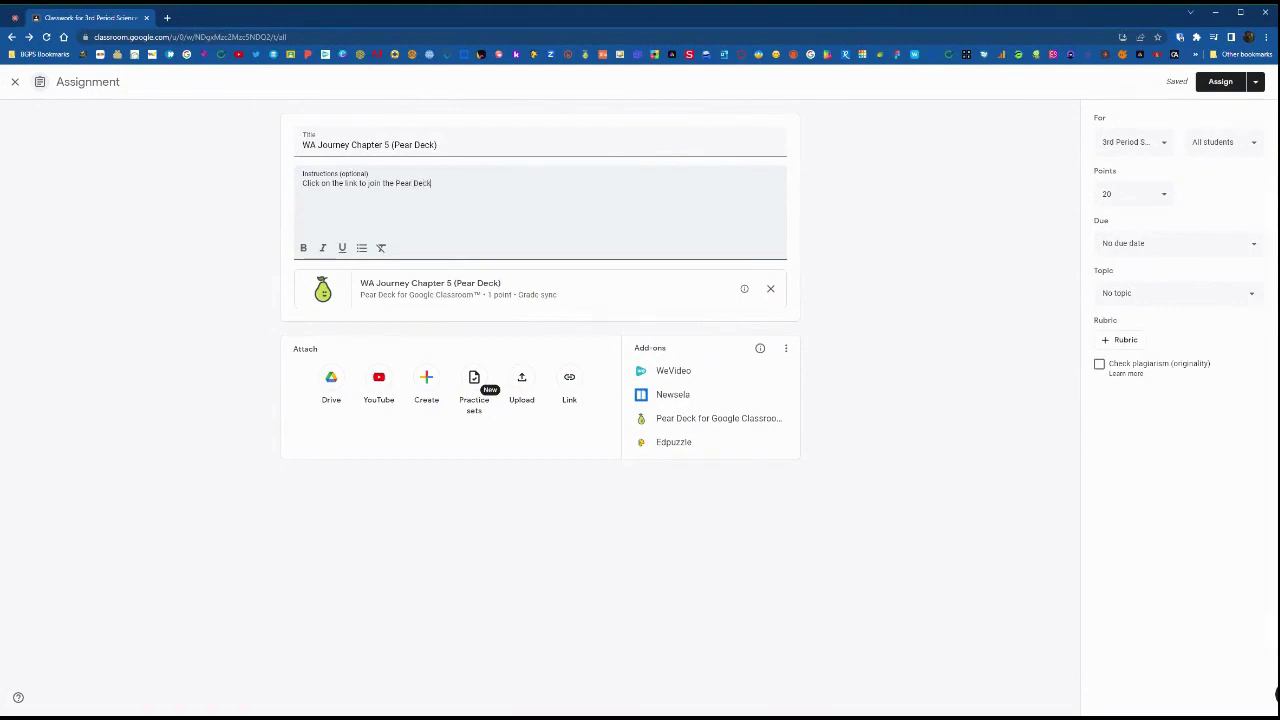
key(Return)
text(Click on the link to join the Pear Deck Login with Google if prompted Use the Pear Deck menu along the bottom to move through the slides and complete the tasks Turn in when complete)
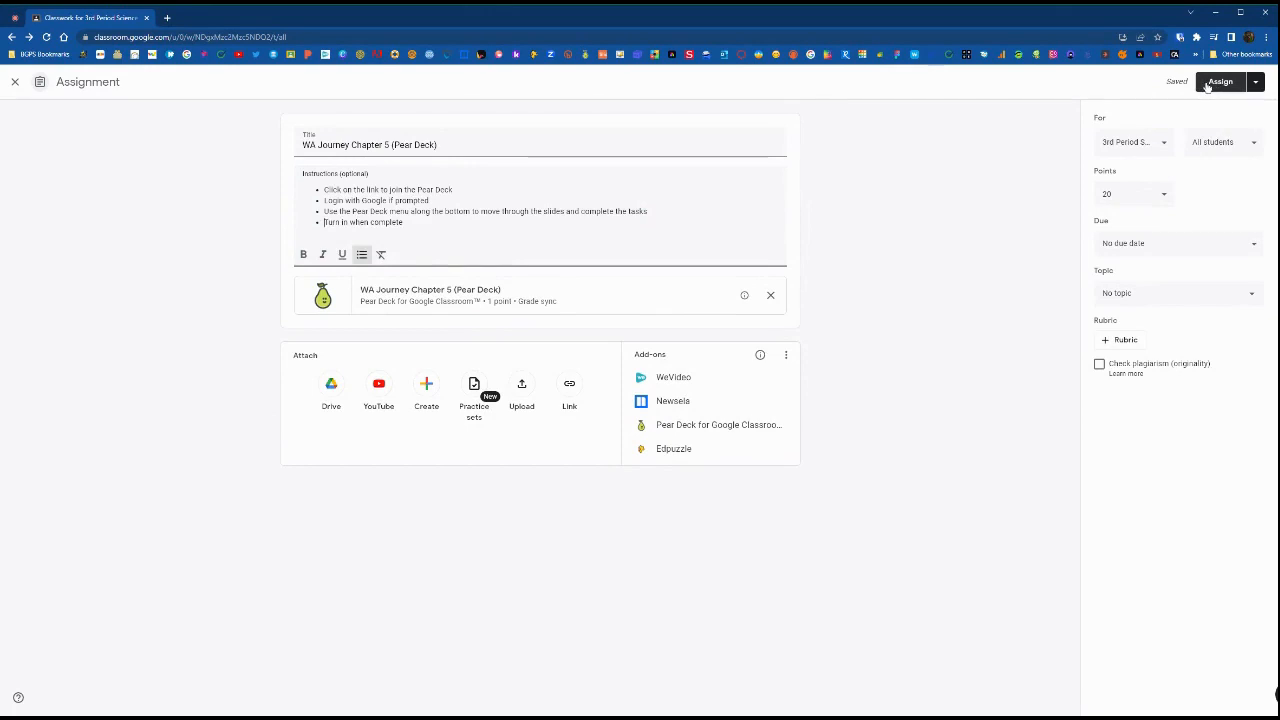
click(1207, 84)
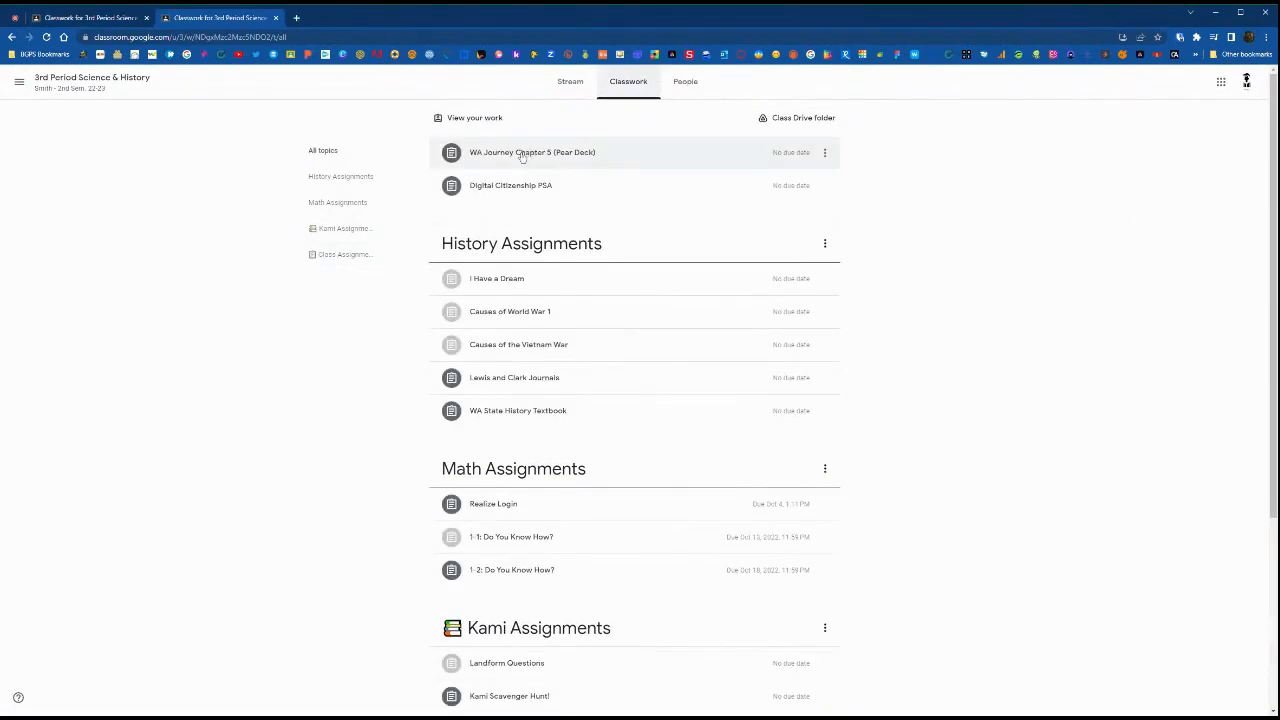
Step: Open the WA Journey Chapter 5 assignment details and its Pear Deck lesson at slide 1 of 61
click(533, 155)
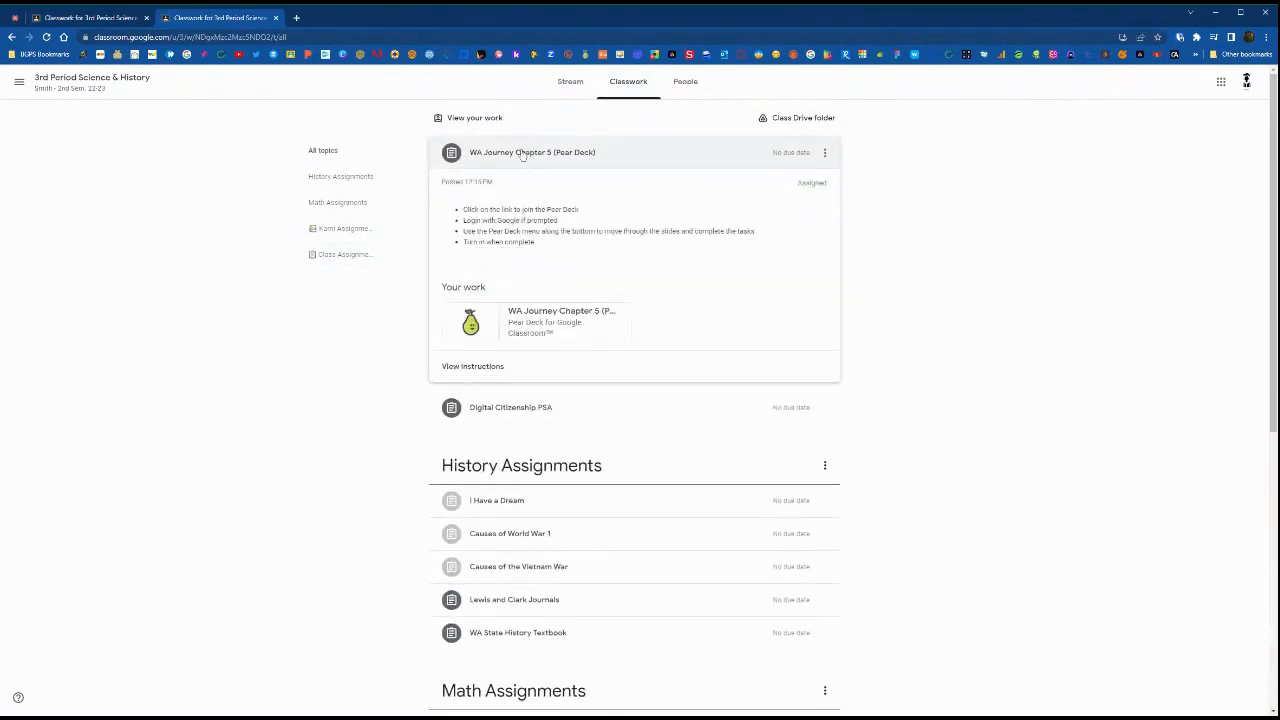
click(466, 368)
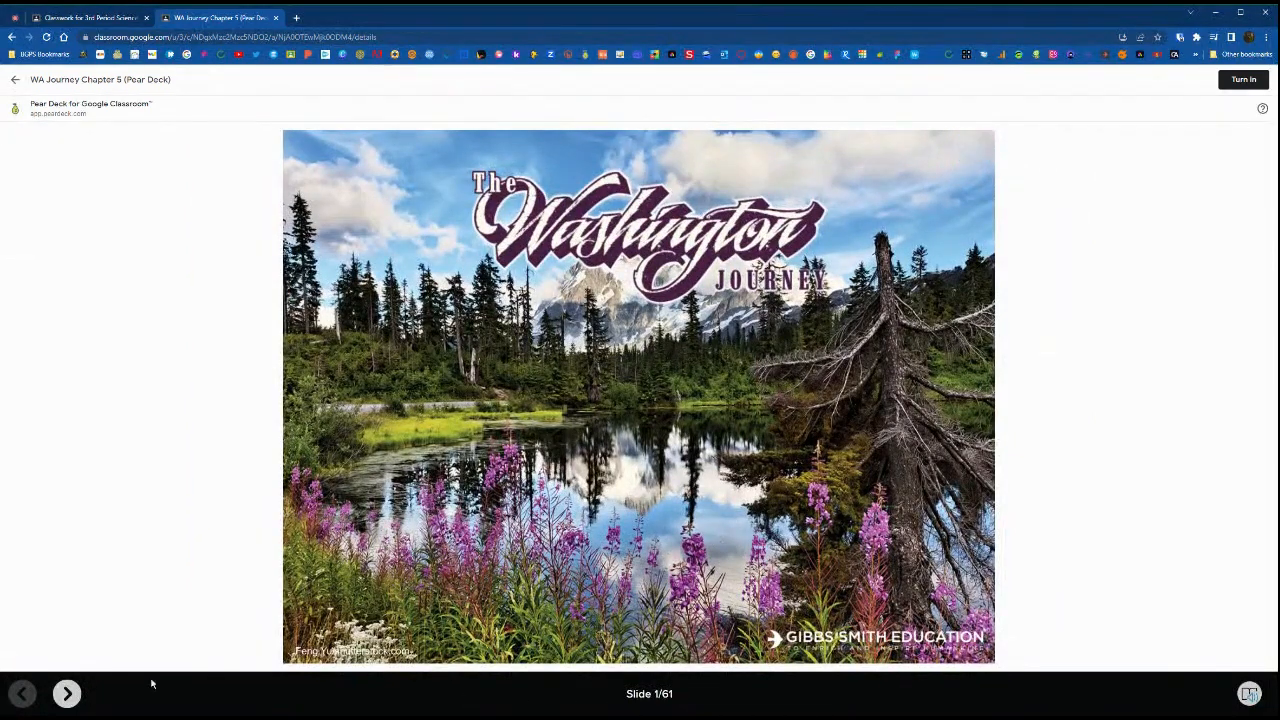
Step: Advance through the lesson slides to slide 4 and leave Immersive Reader to answer
click(66, 693)
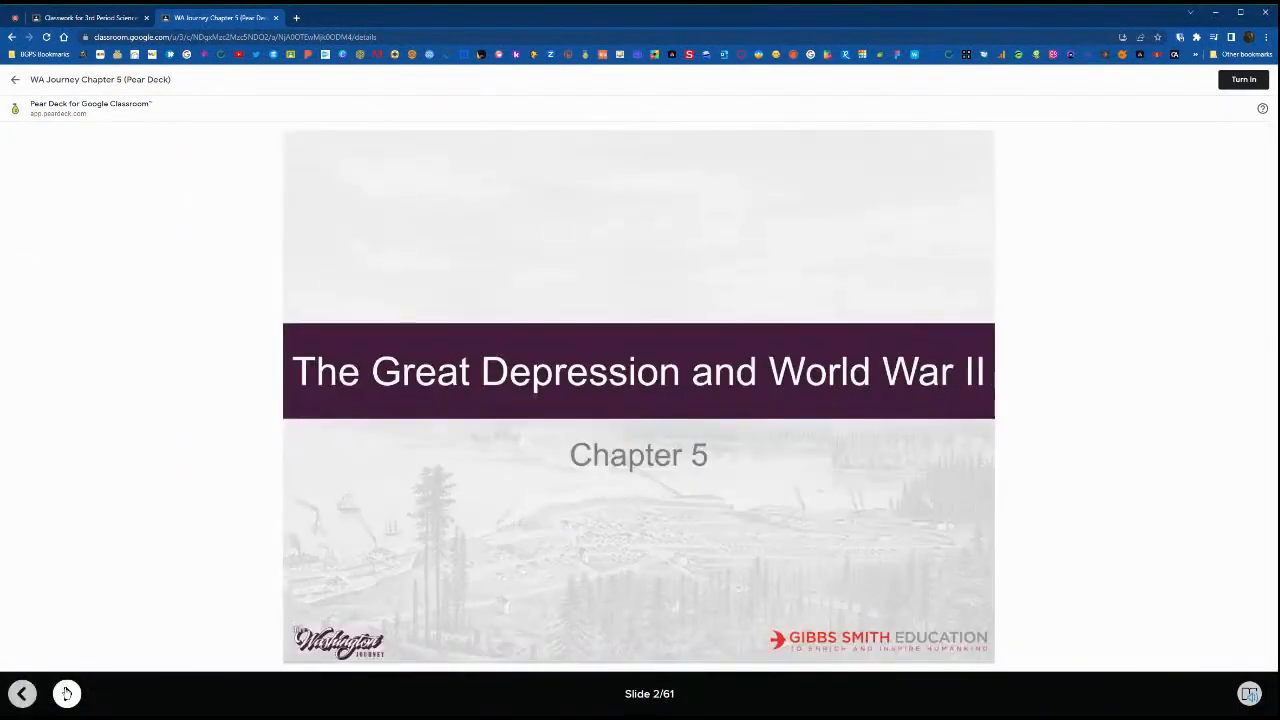
click(66, 693)
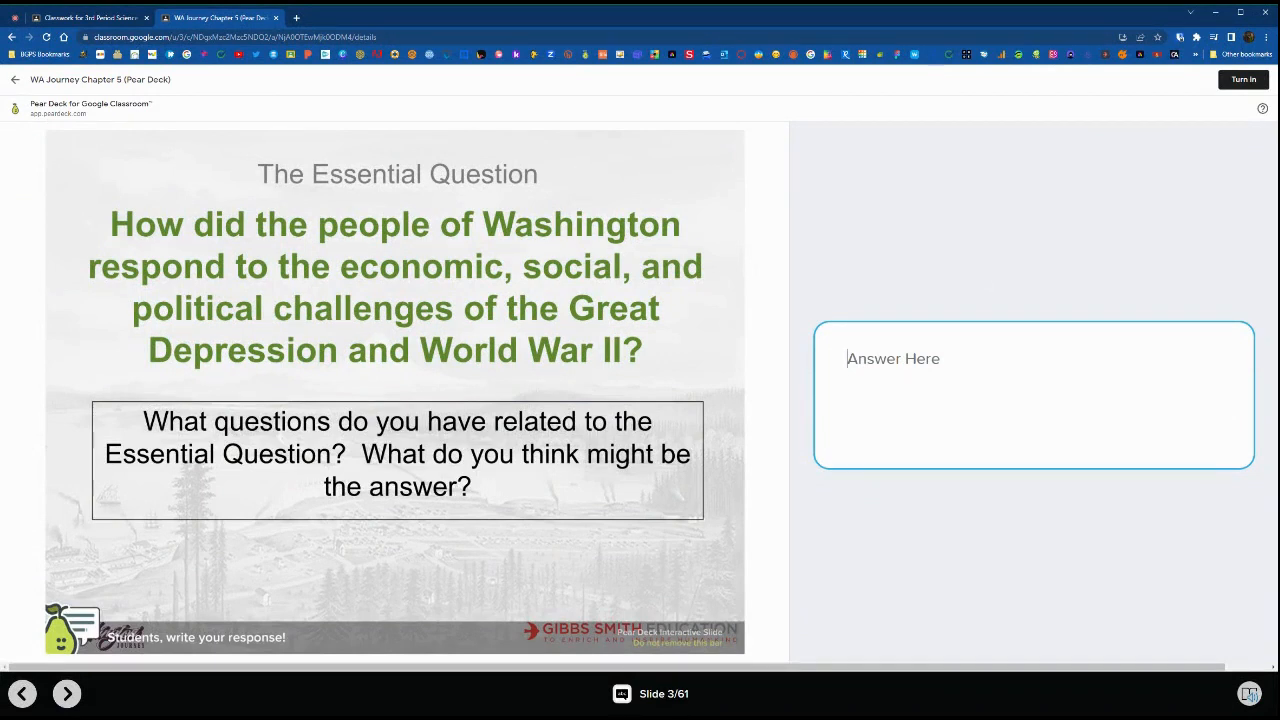
text(How di)
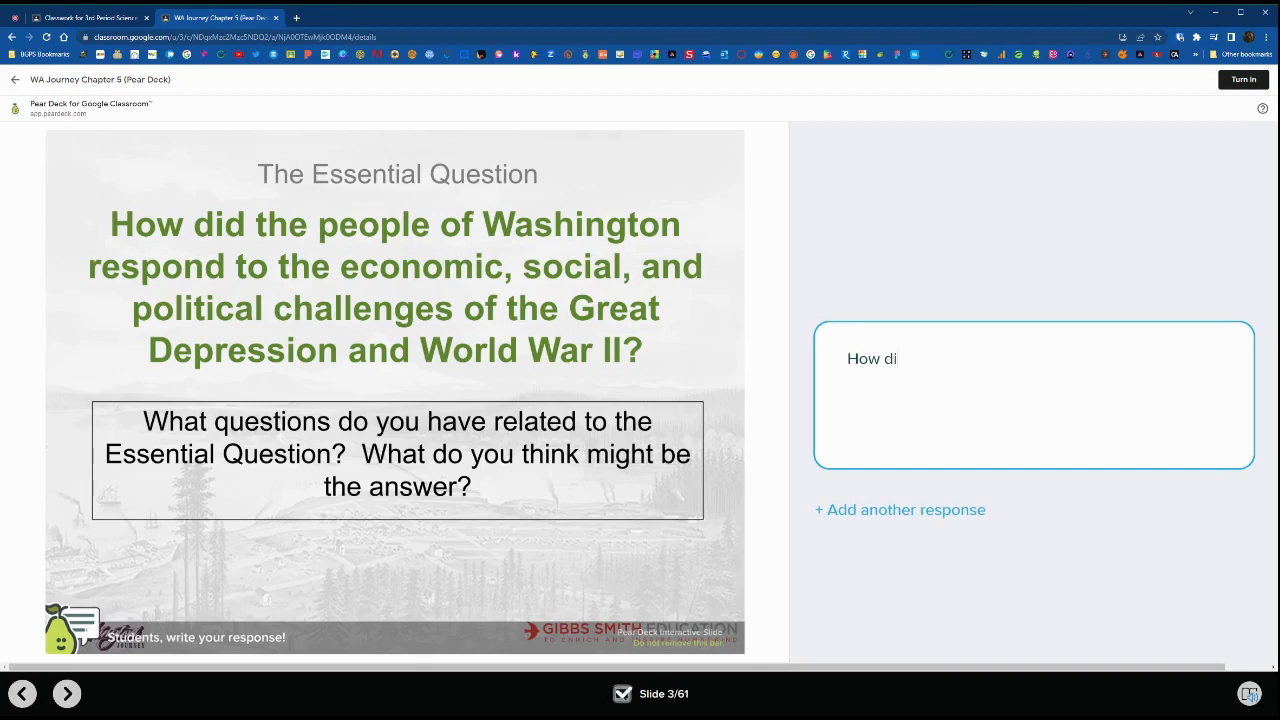
text(d the challenges differ between the Great Depression and WW2?)
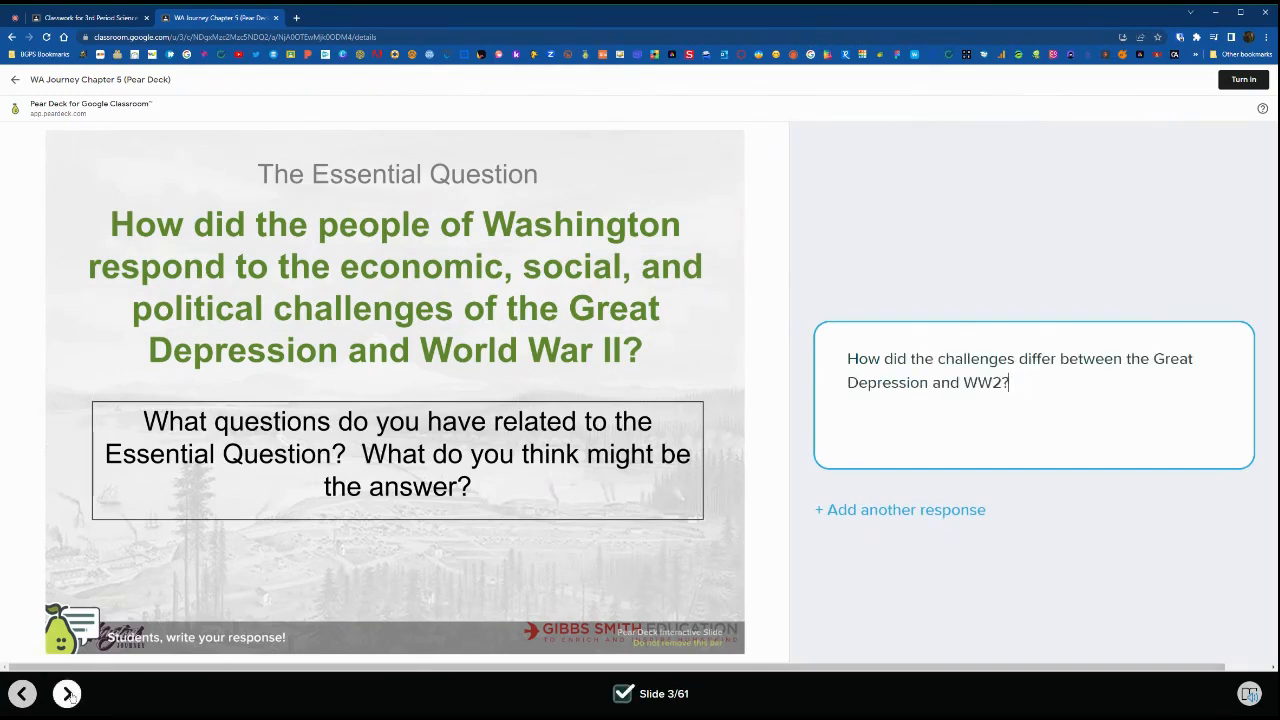
click(67, 694)
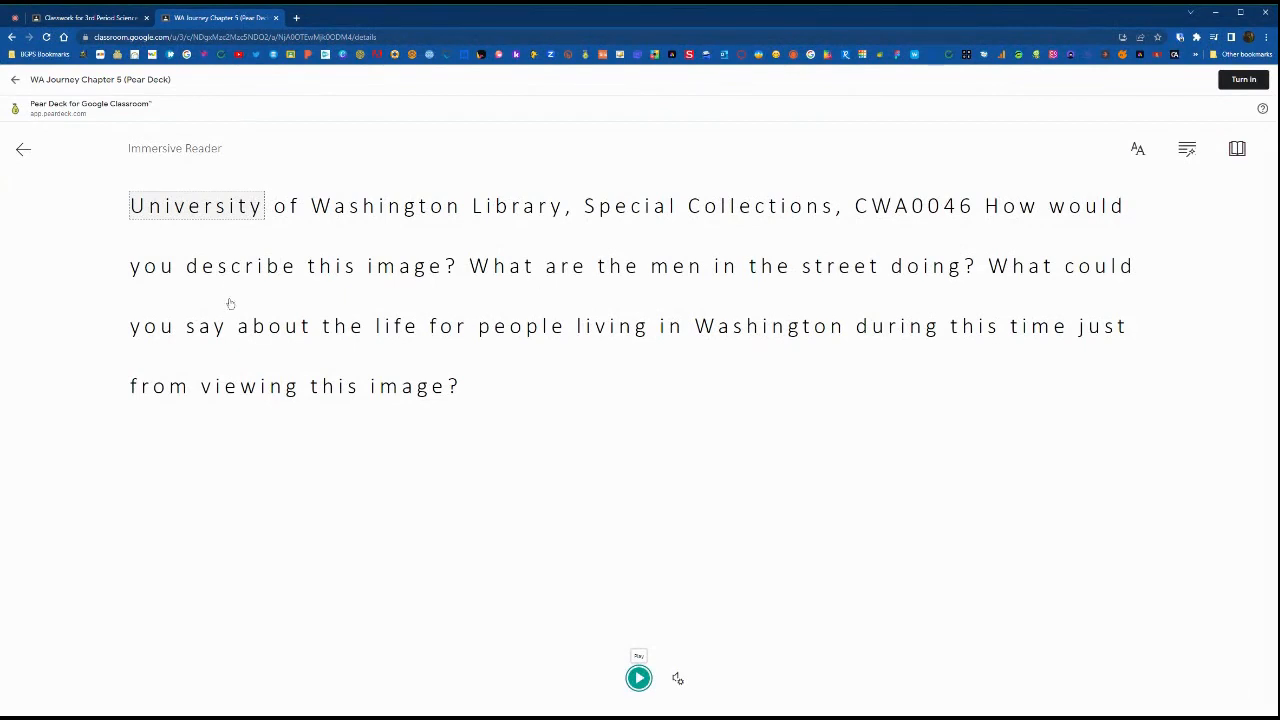
click(23, 149)
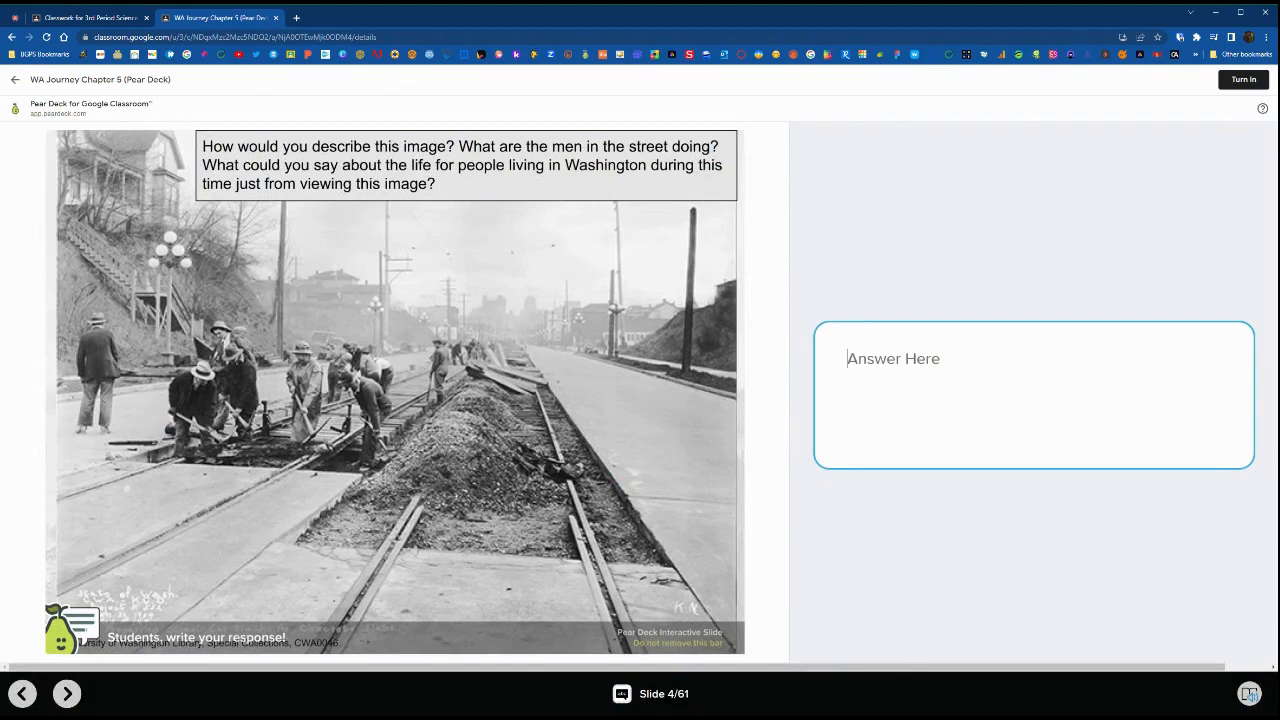
text(It looks like life is hard working on the railroad. It's also weird to see the railroad right through town like that instead of closer to the edge like it is now.)
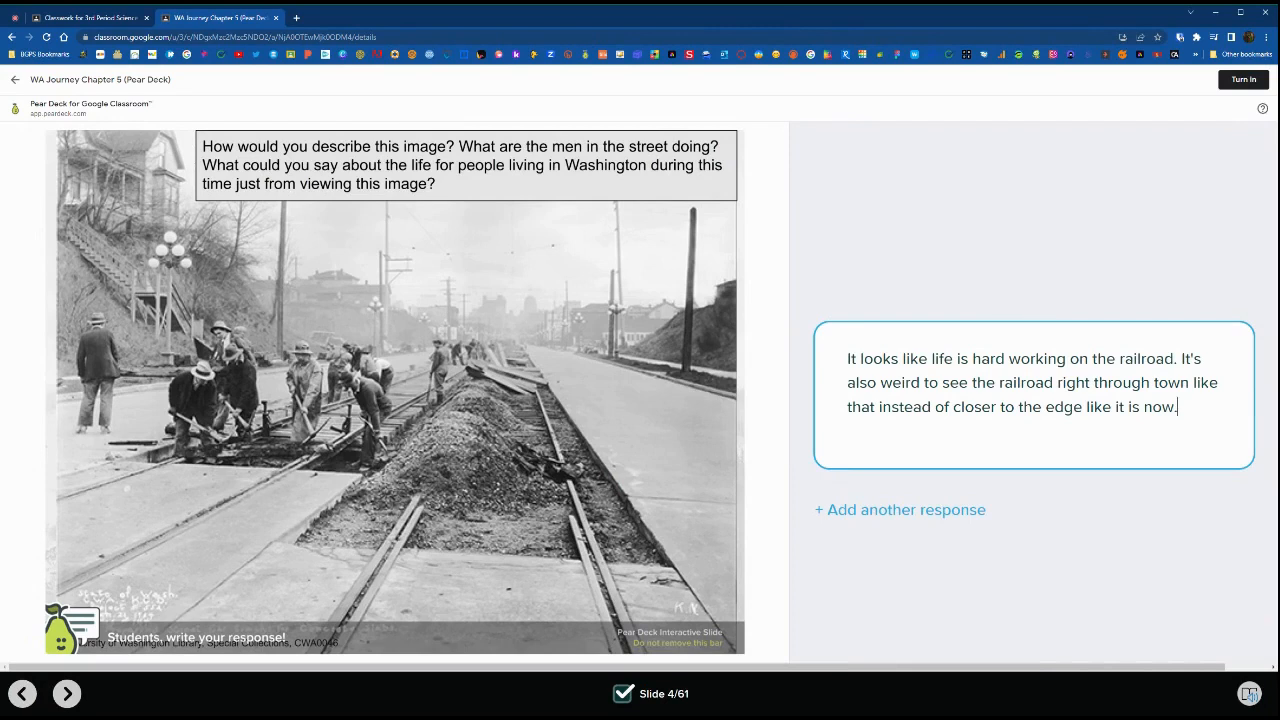
Step: On slide 13 add magenta text 'Are they picking up trash?' positioned over the photo
click(66, 693)
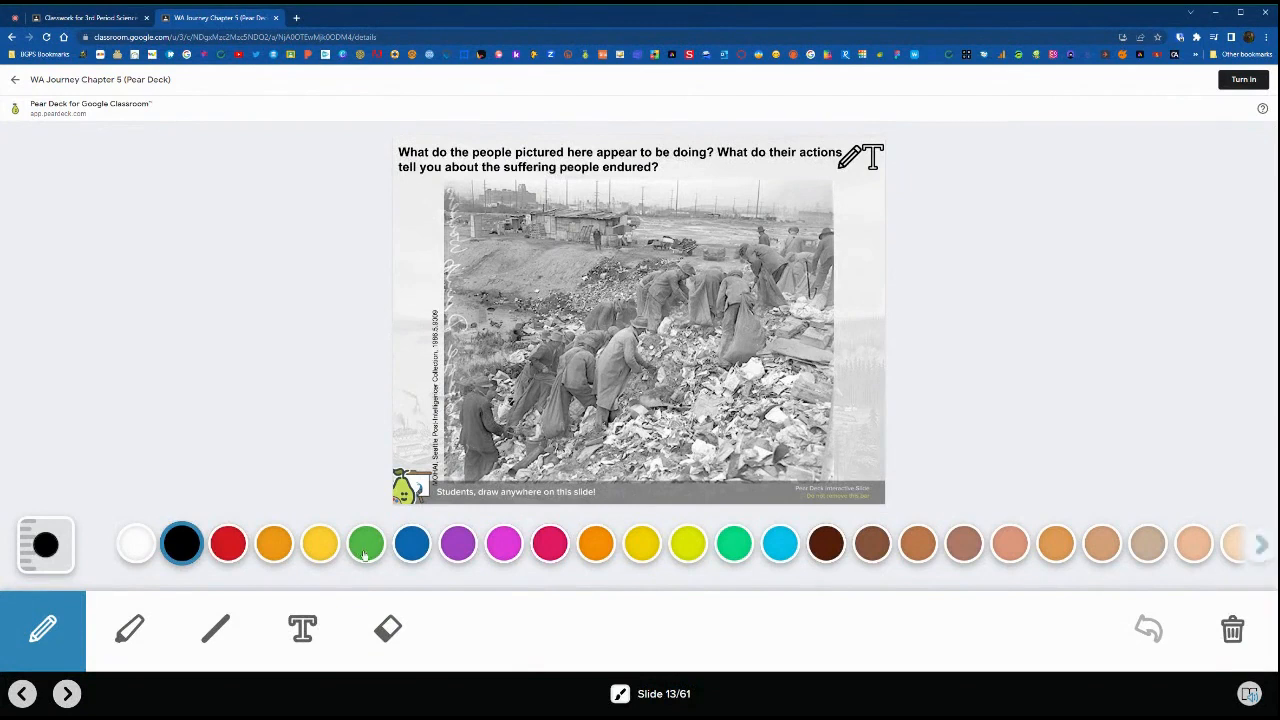
click(291, 633)
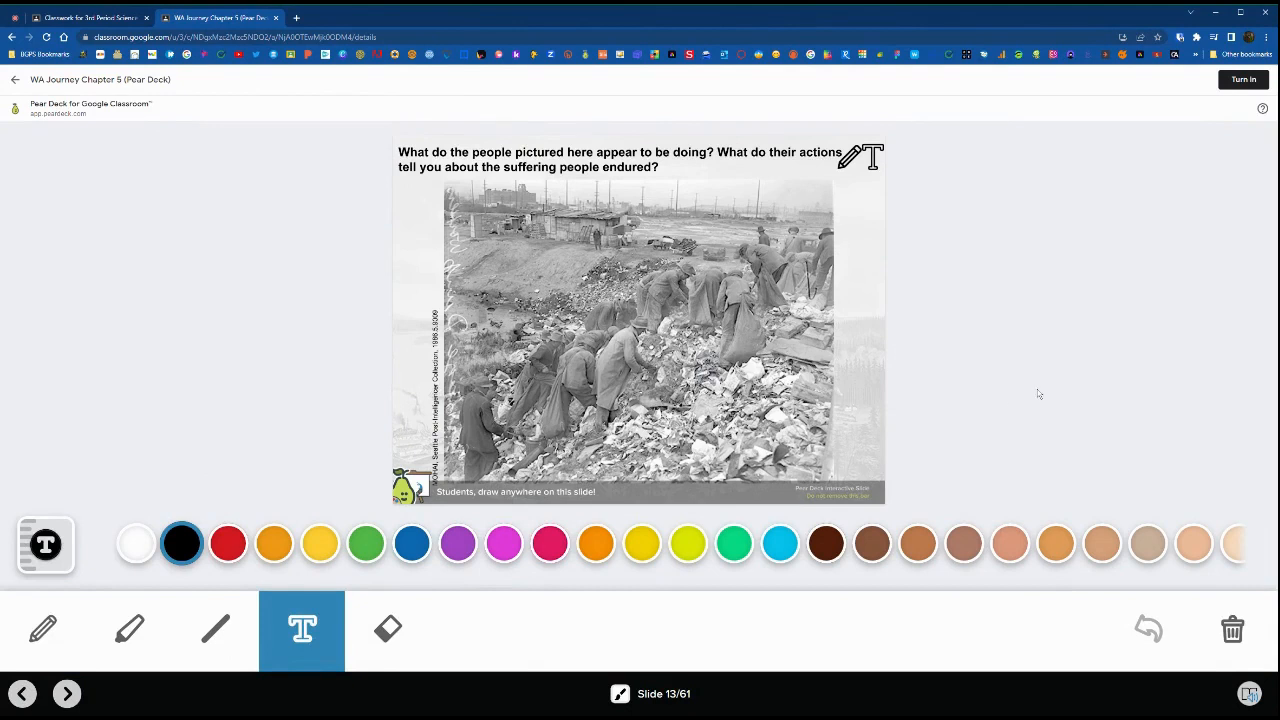
text(Are they pi)
text(cking u)
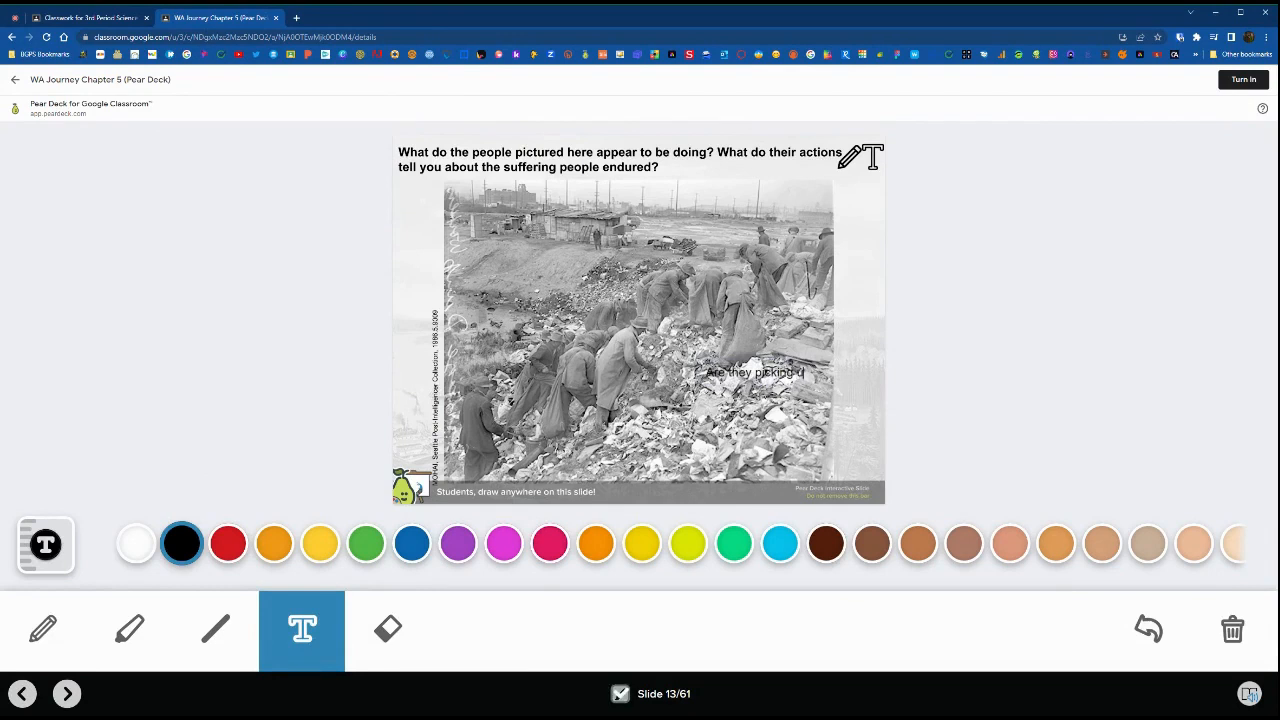
text(p trash?)
click(503, 543)
mouse_move(811, 367)
mouse_down()
mouse_move(841, 421)
mouse_move(820, 207)
mouse_up()
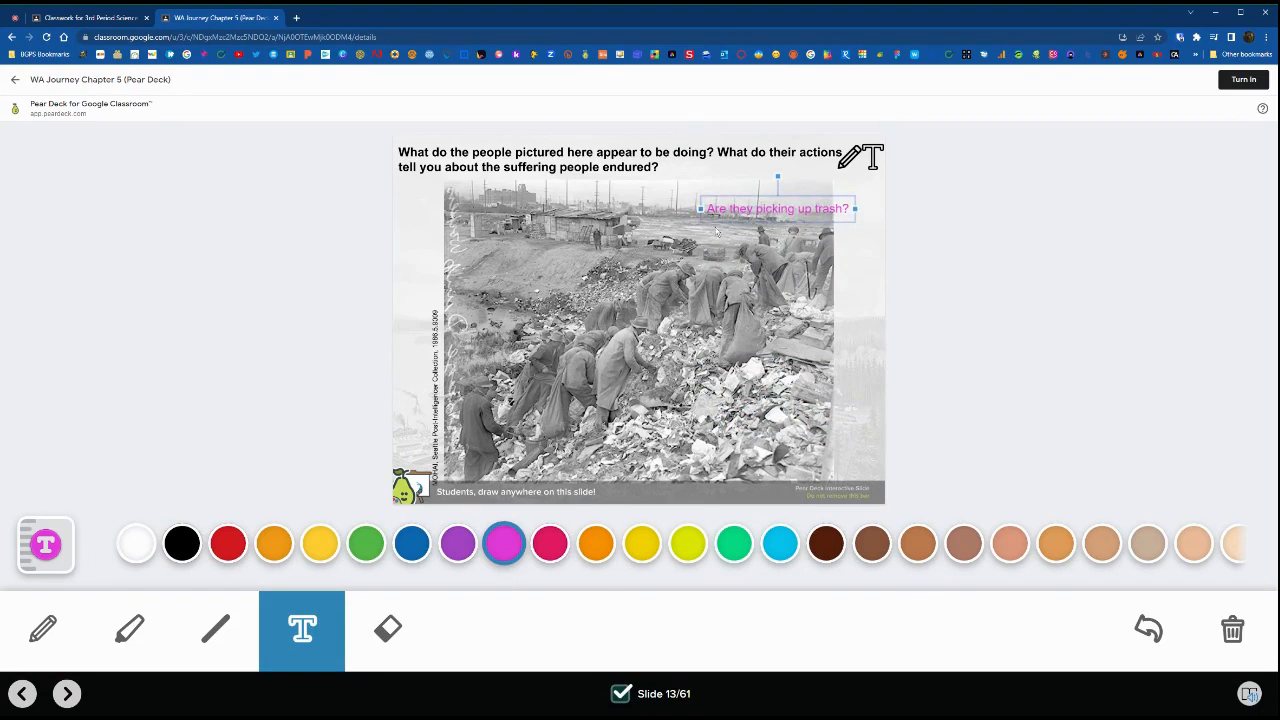
Step: Turn in the Pear Deck assignment and confirm the submission
click(1243, 79)
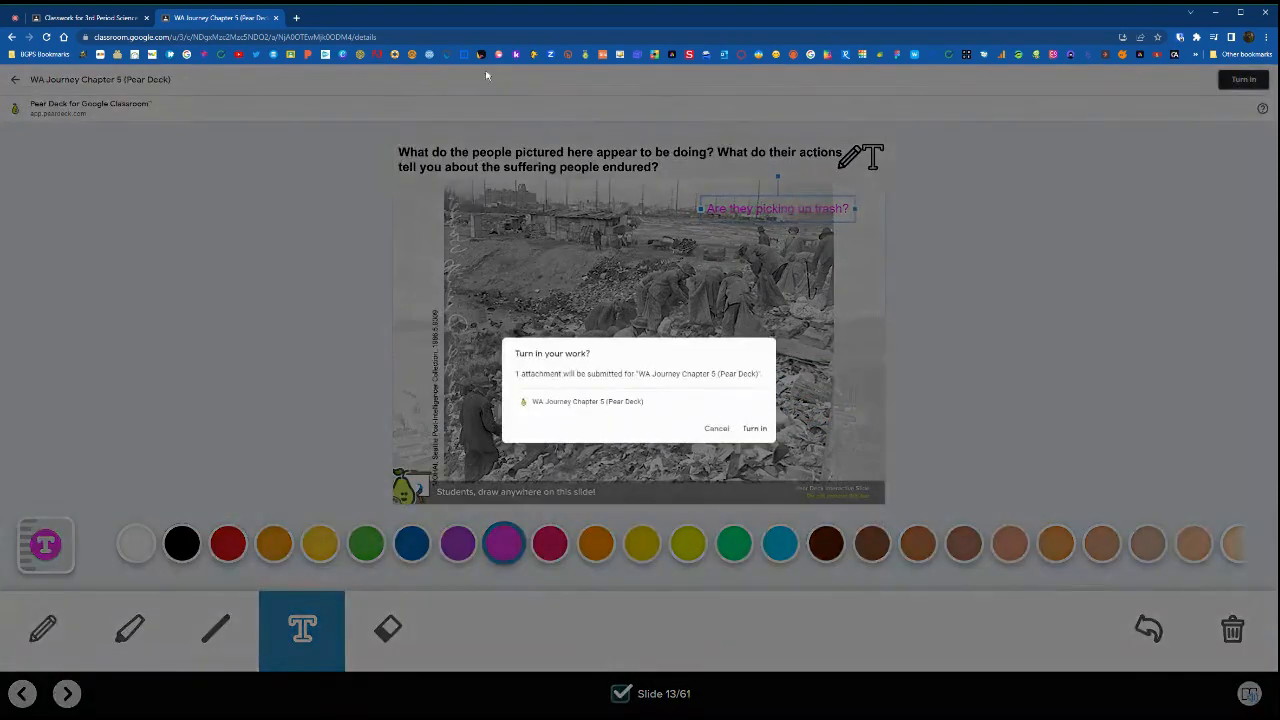
click(755, 428)
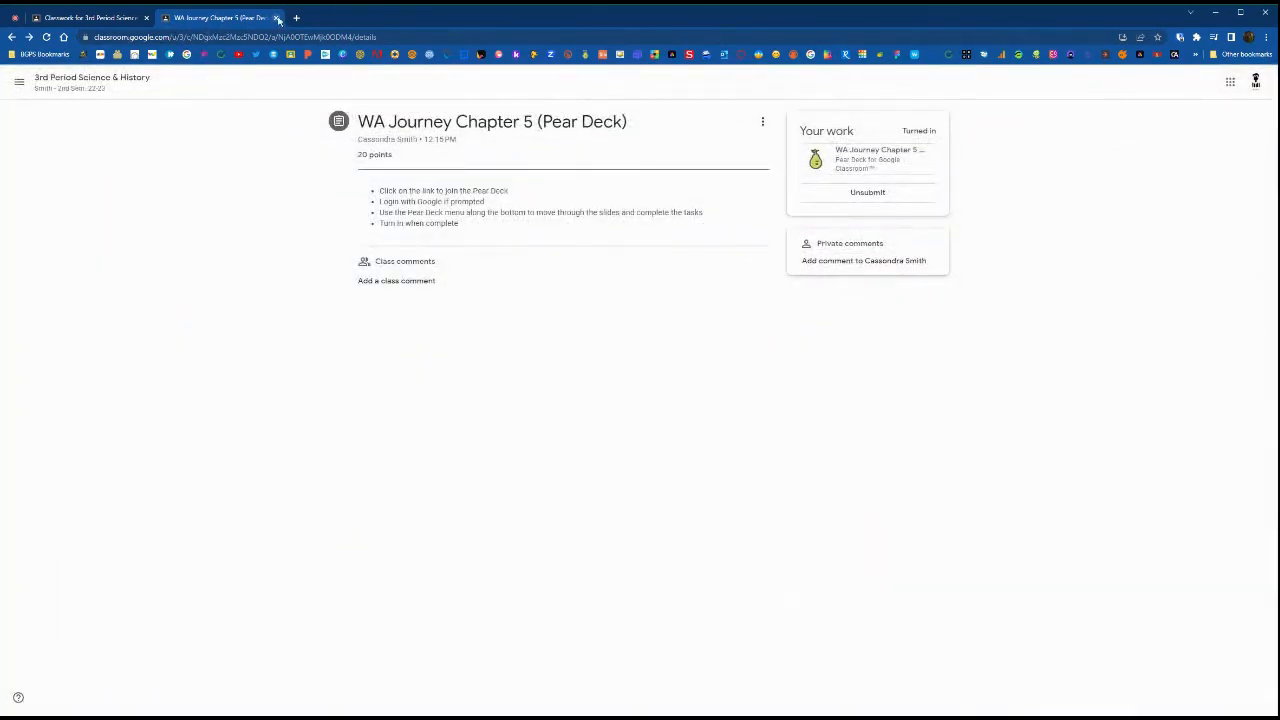
Step: From Classwork, expand the WA Journey Chapter 5 assignment and review student work for grading
click(125, 20)
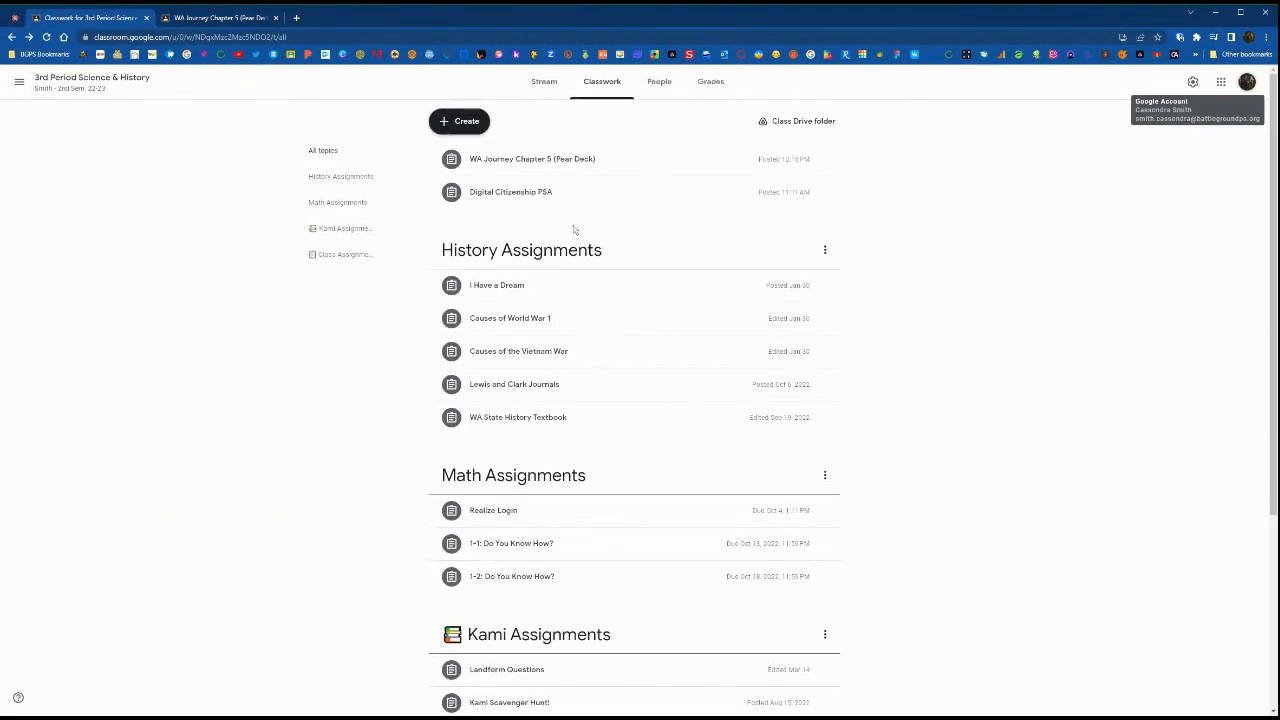
click(534, 163)
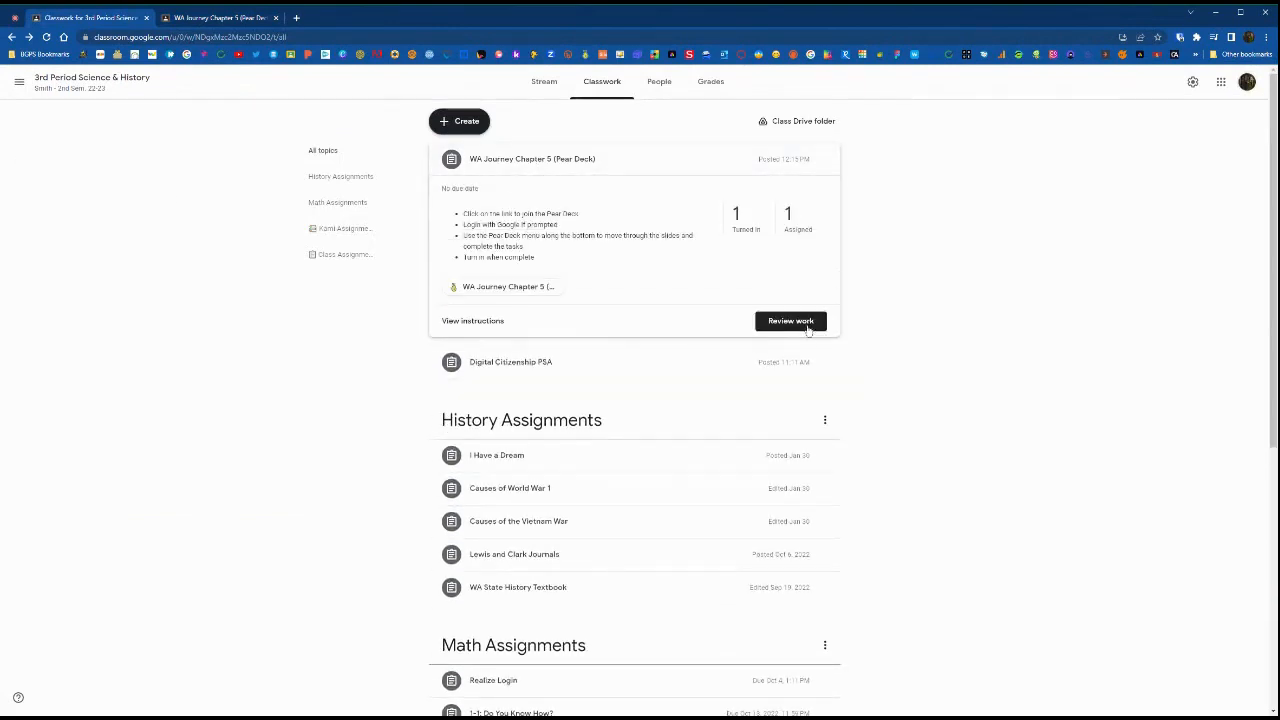
click(808, 326)
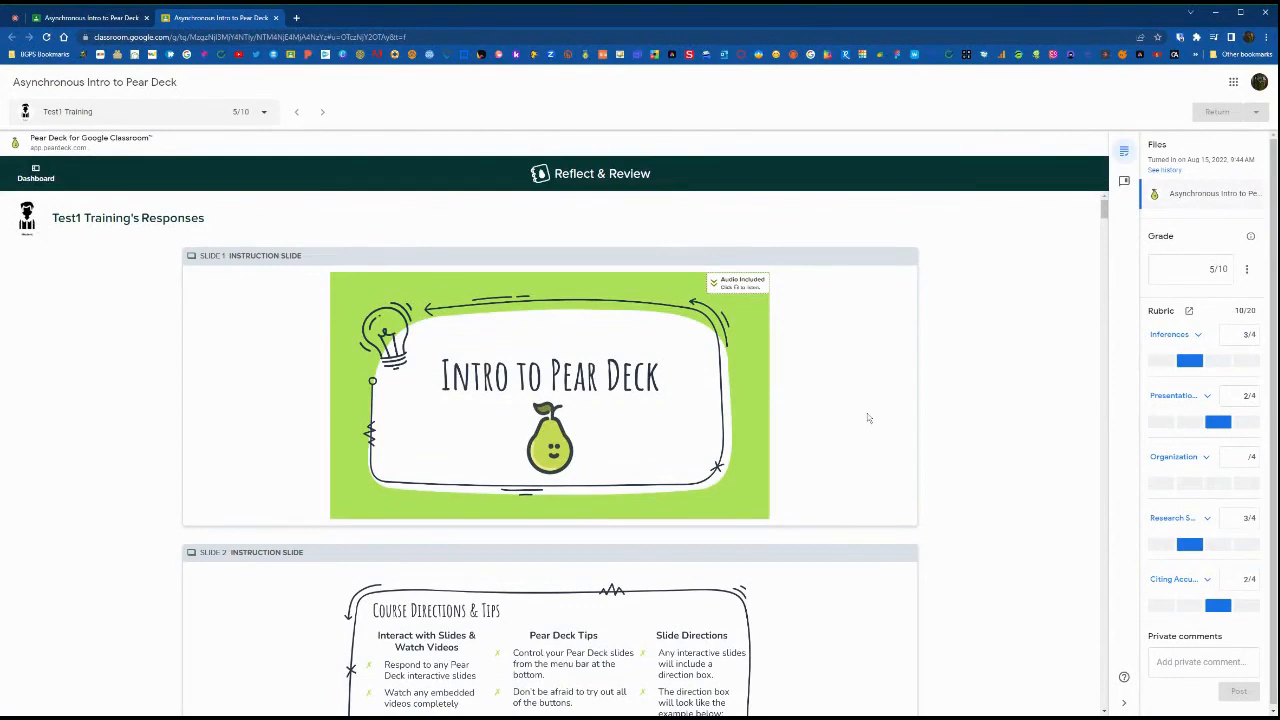
scroll(846, 463, down, 1)
scroll(846, 463, down, 1)
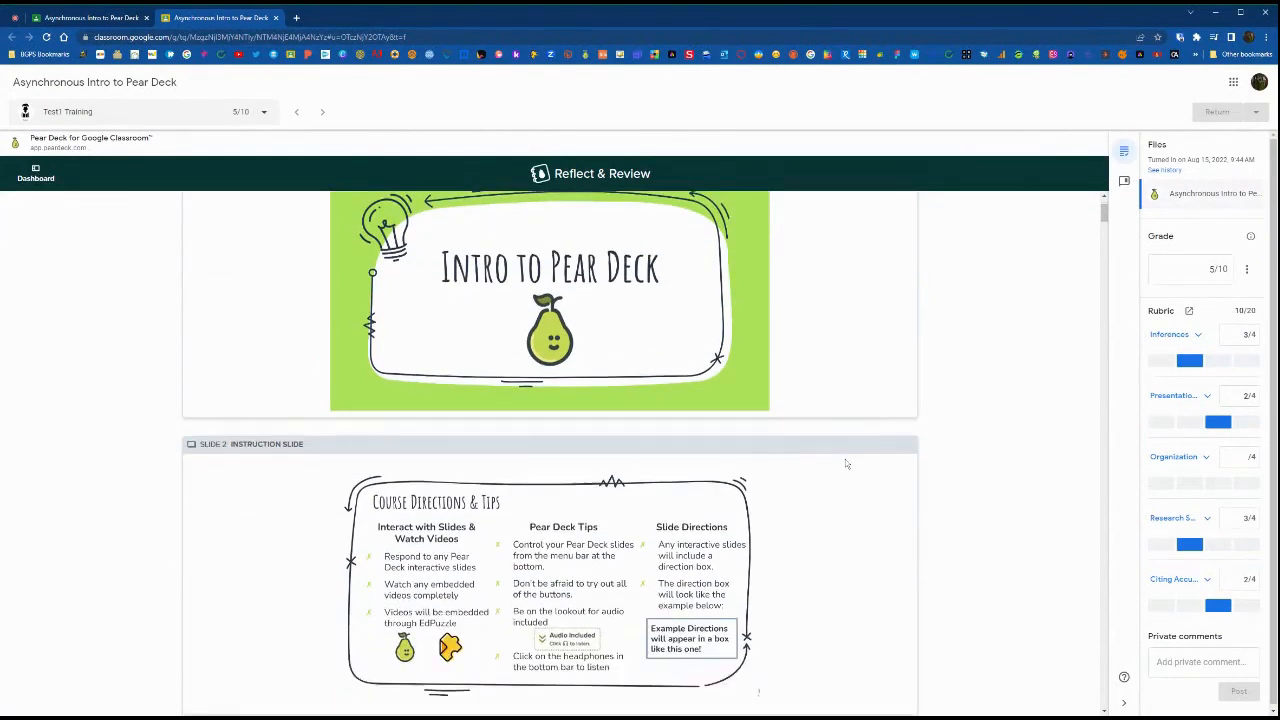
scroll(846, 463, down, 1)
scroll(846, 463, down, 1)
scroll(846, 463, down, 1)
scroll(844, 462, down, 2)
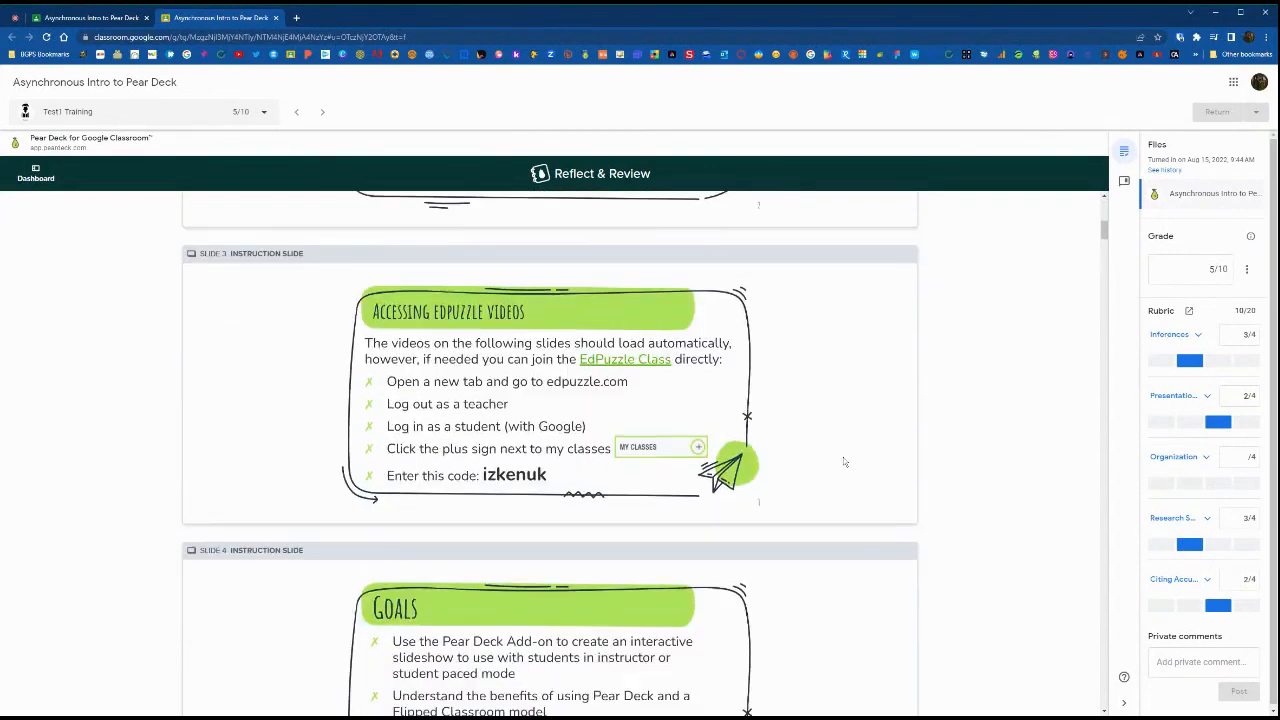
scroll(842, 461, down, 2)
scroll(841, 461, down, 2)
scroll(845, 465, down, 1)
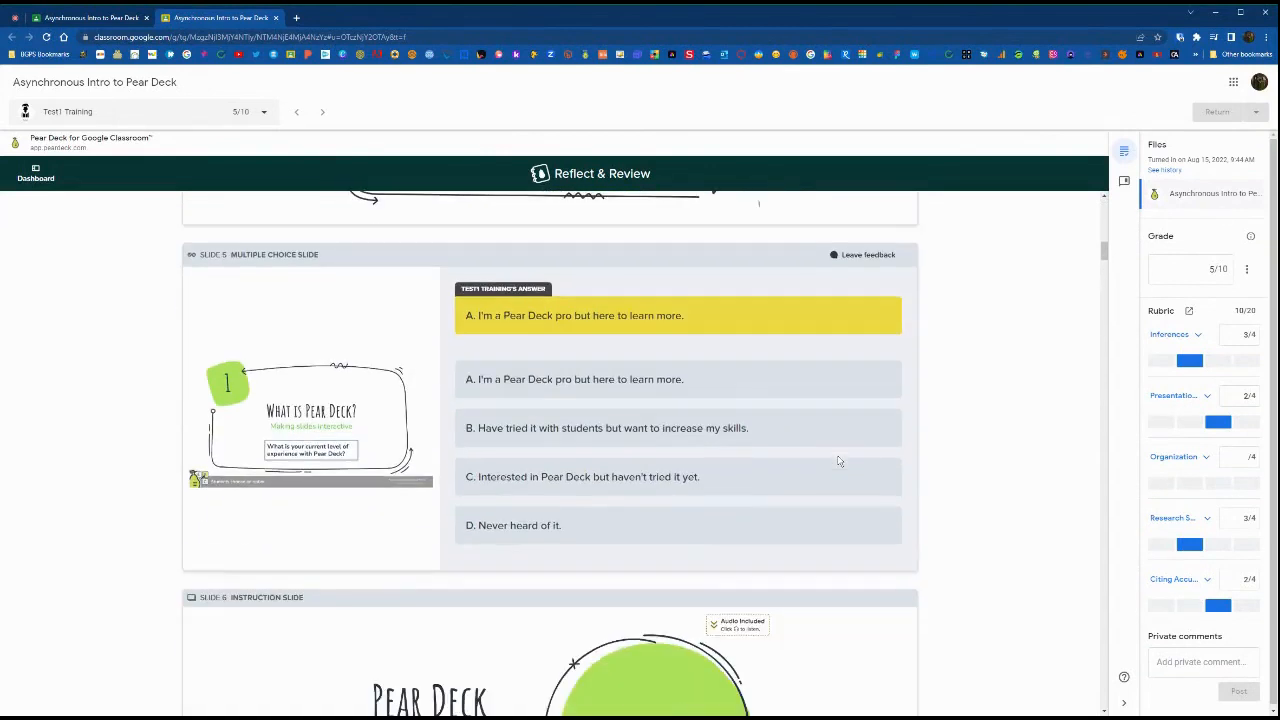
scroll(862, 483, down, 1)
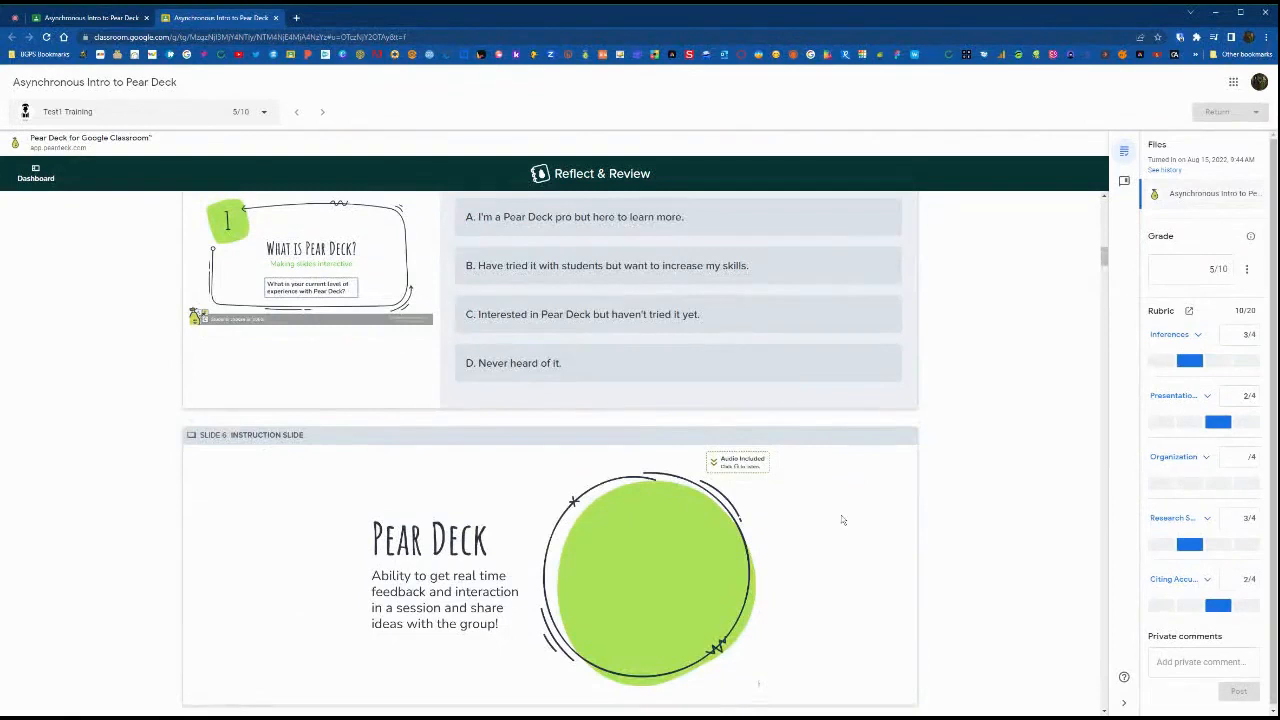
scroll(843, 523, down, 2)
scroll(838, 528, down, 2)
scroll(835, 530, down, 3)
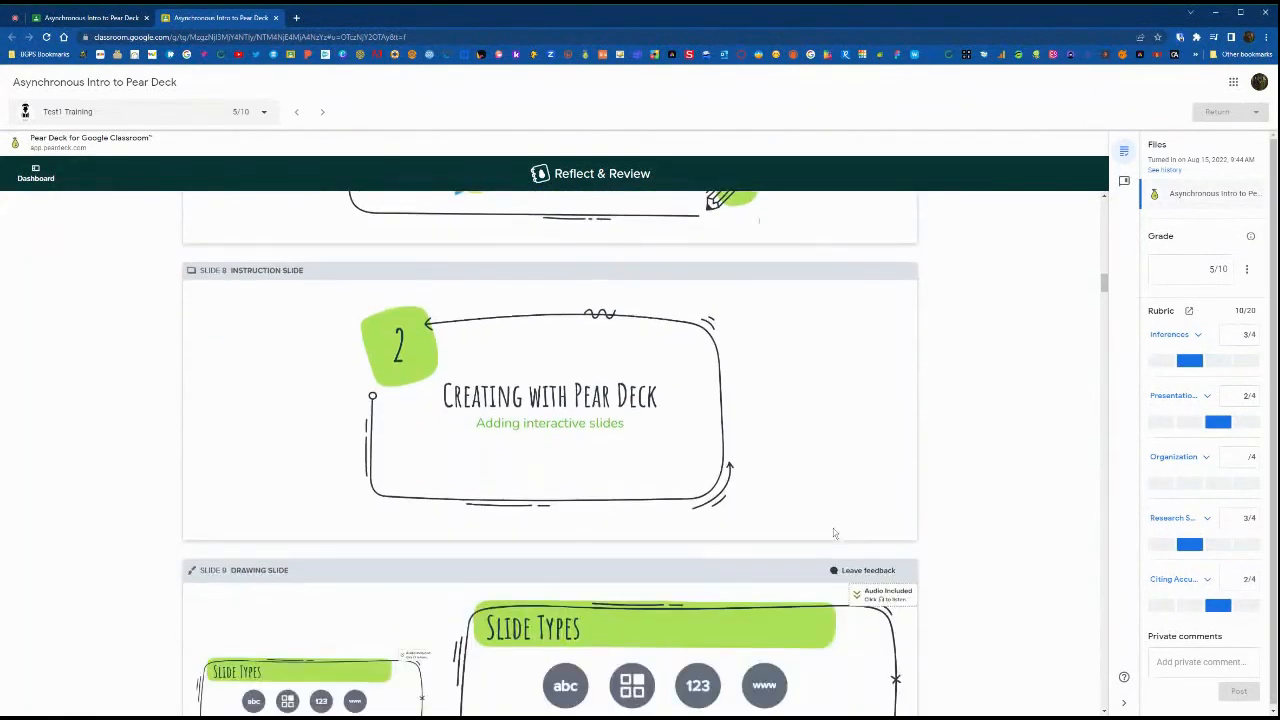
scroll(834, 532, down, 1)
scroll(832, 536, down, 1)
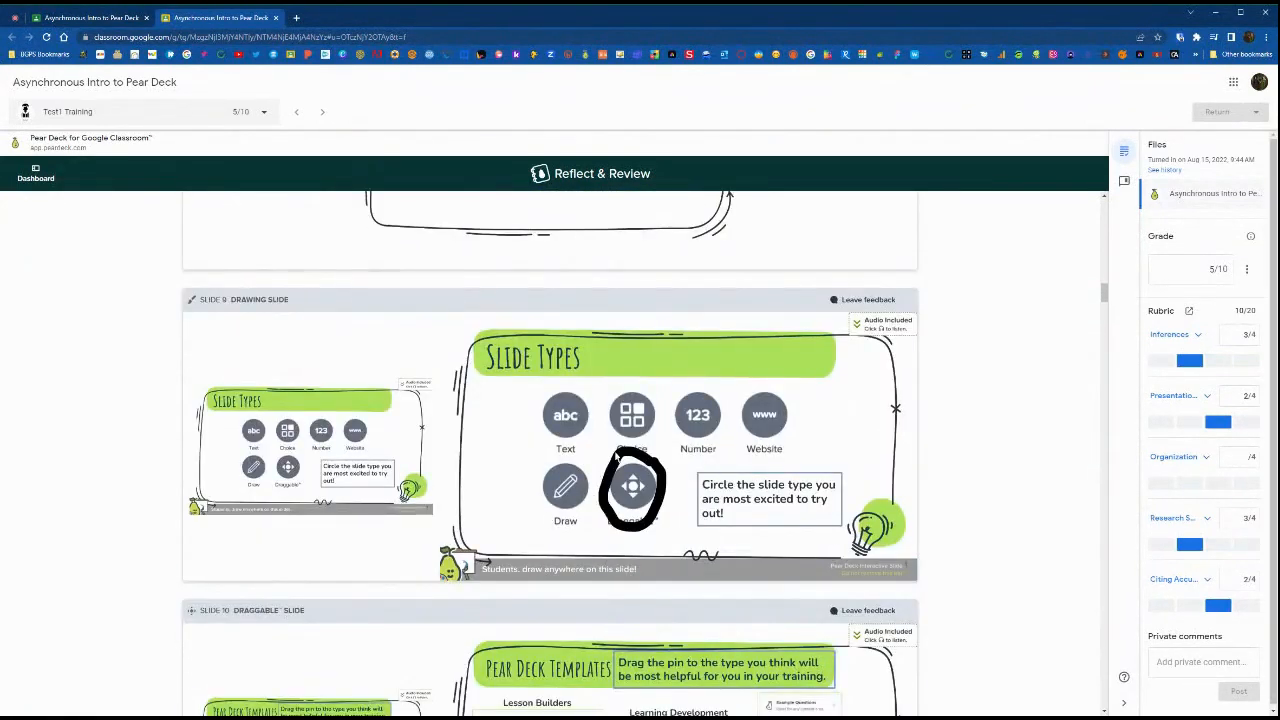
click(870, 300)
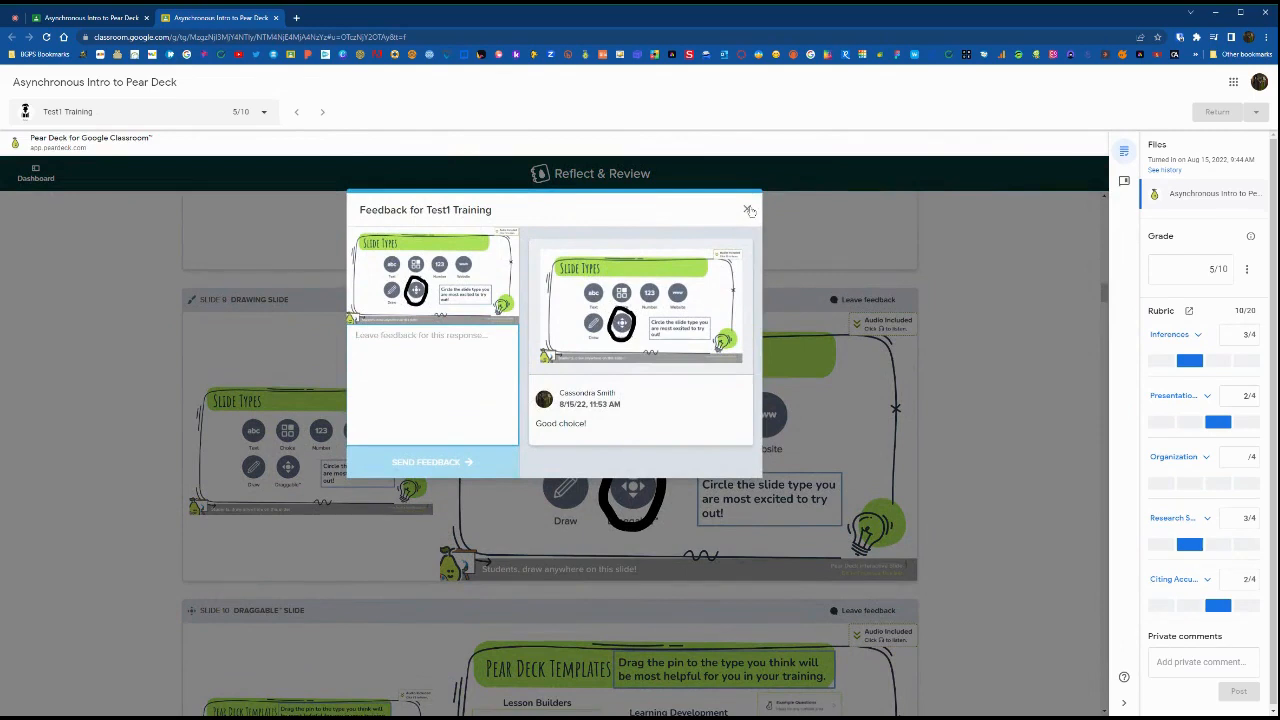
click(749, 211)
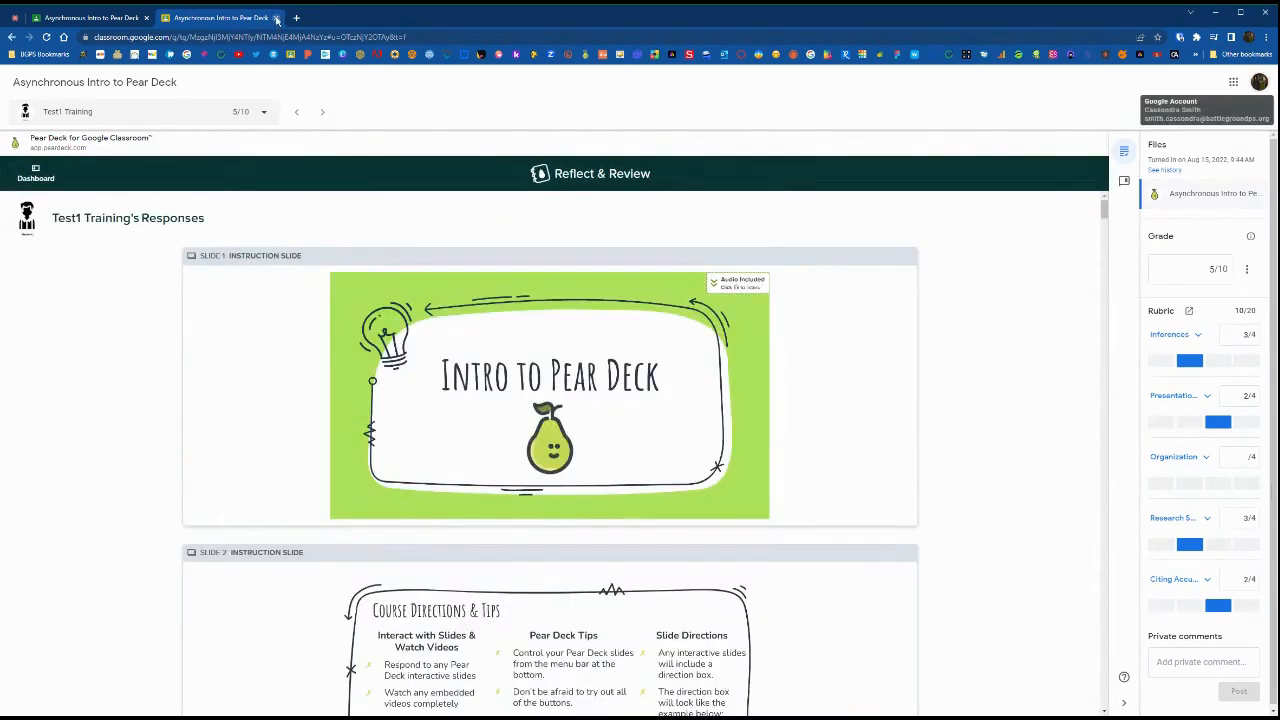
Step: Close grading, view the Asynchronous Intro to Pear Deck instructions, briefly entering and leaving its editor
click(276, 18)
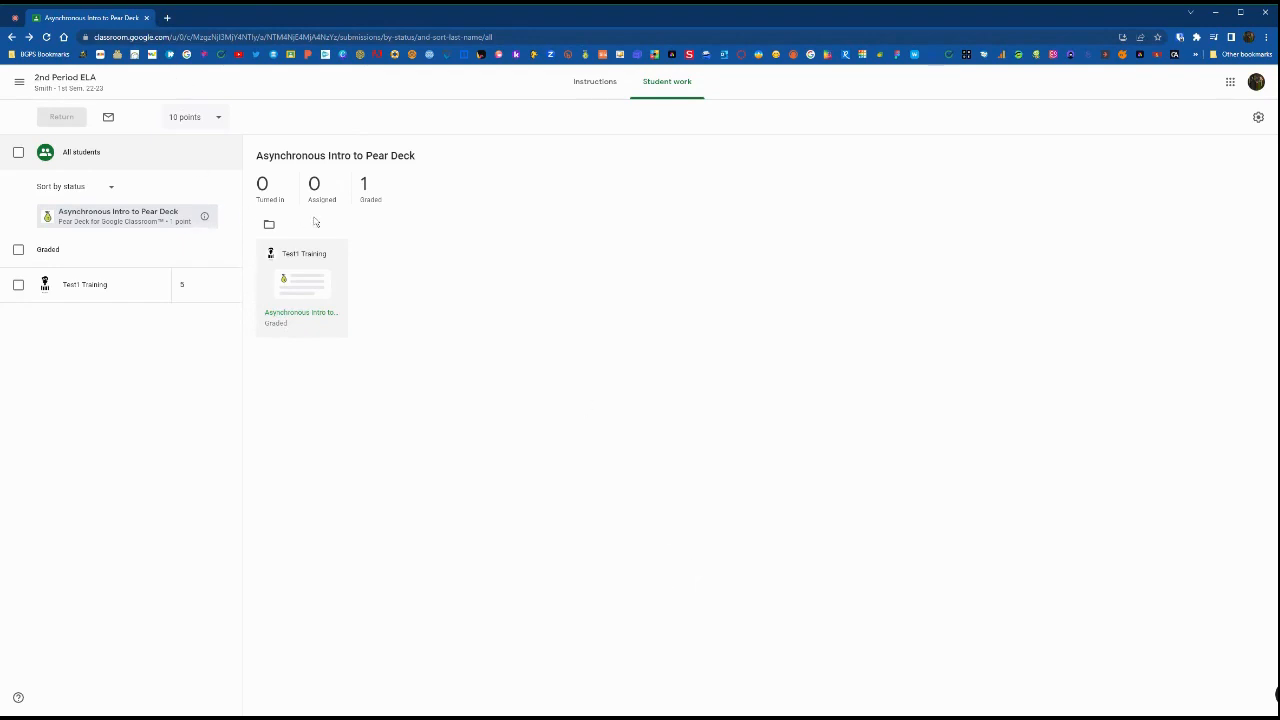
click(580, 85)
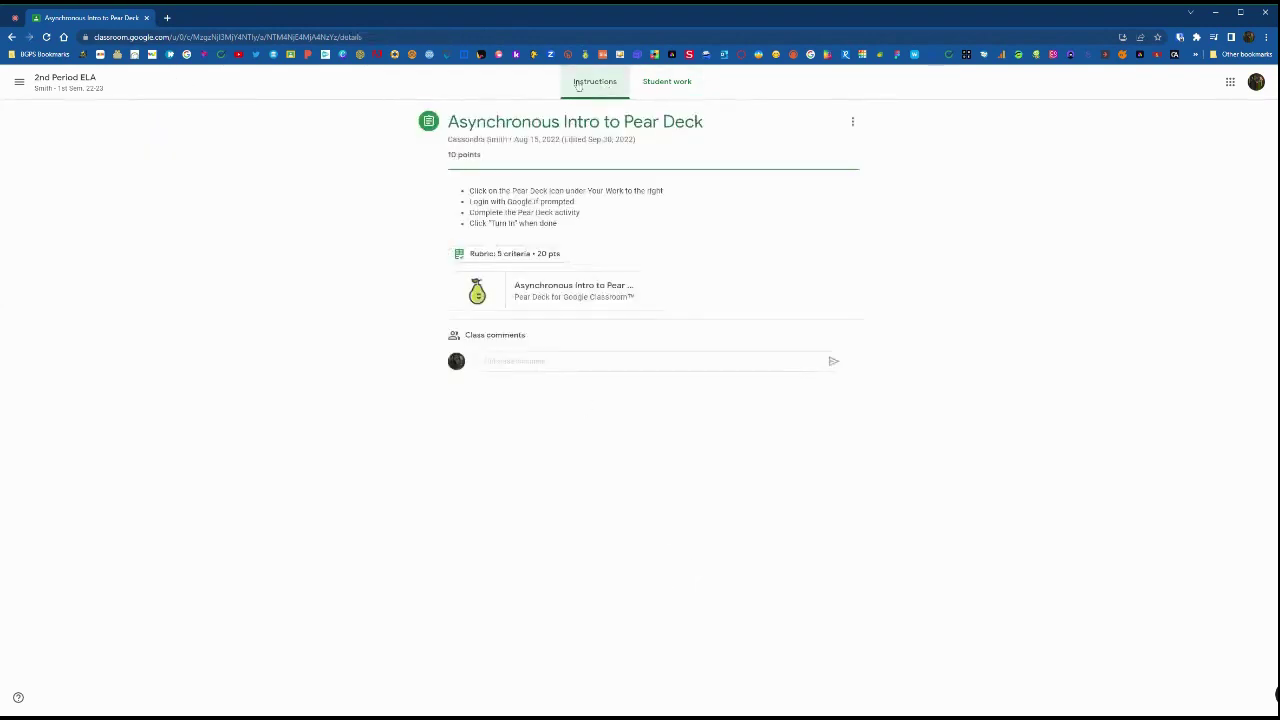
click(852, 123)
click(829, 148)
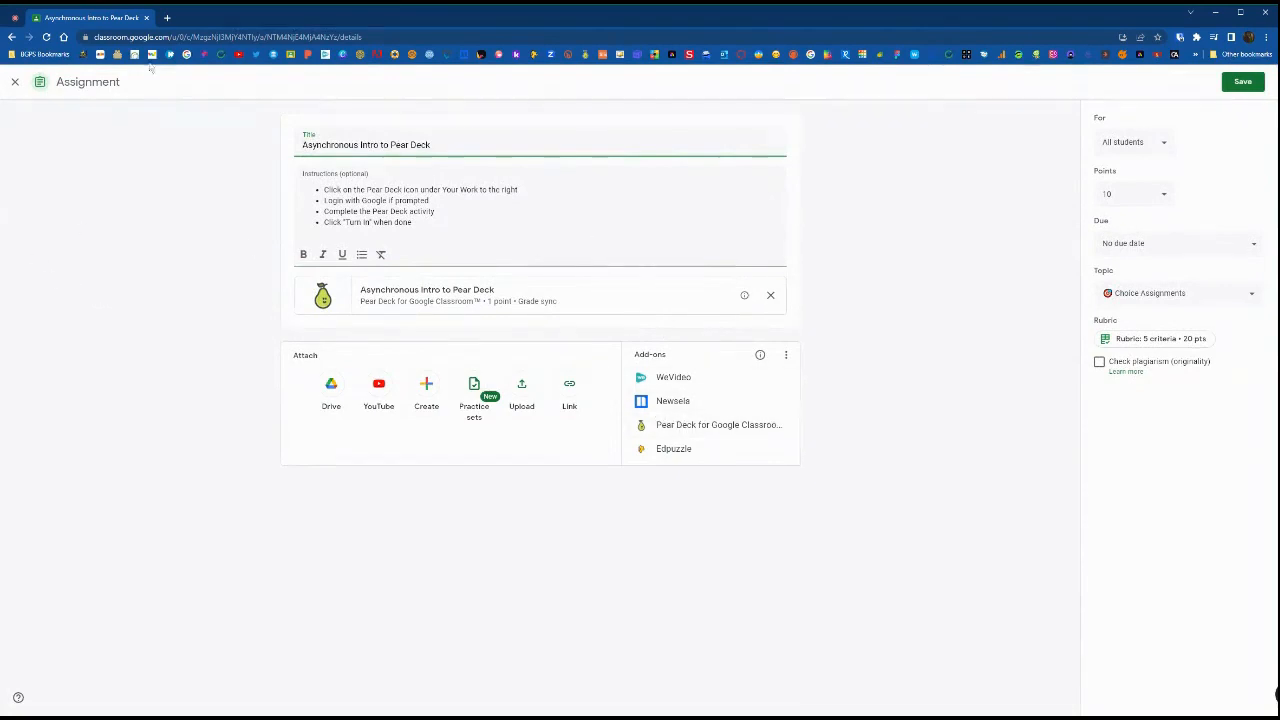
click(17, 82)
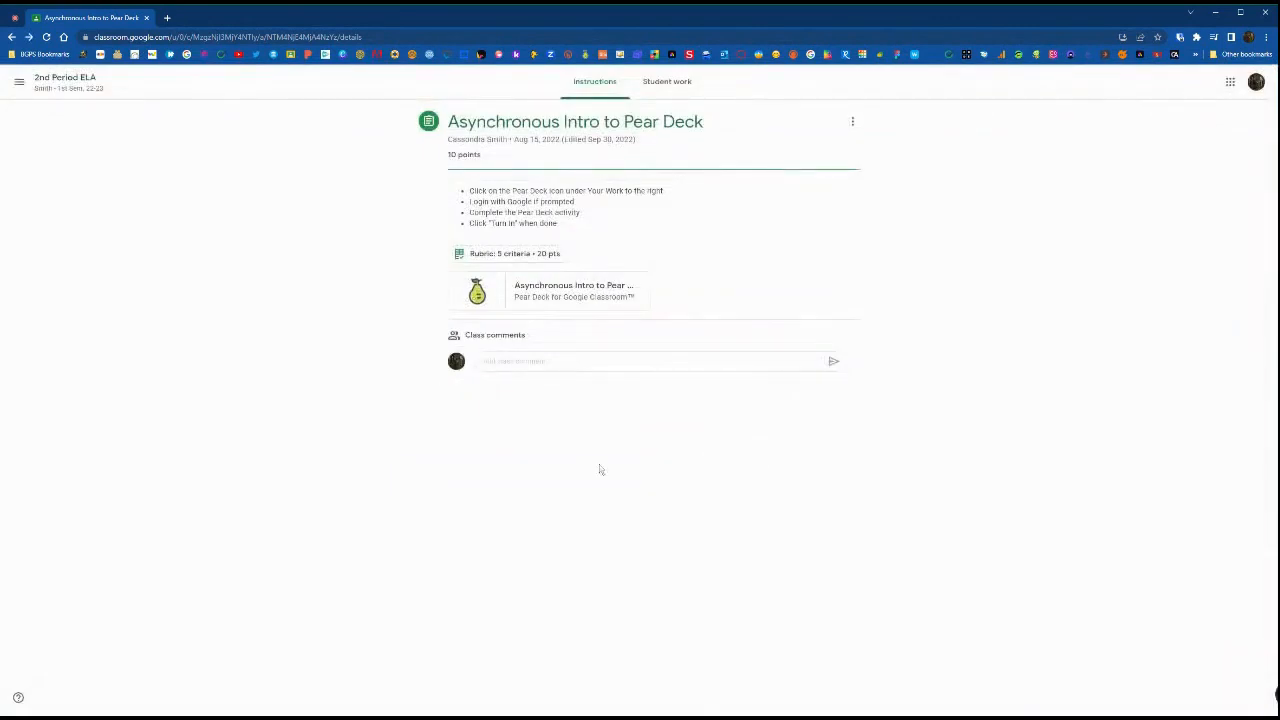